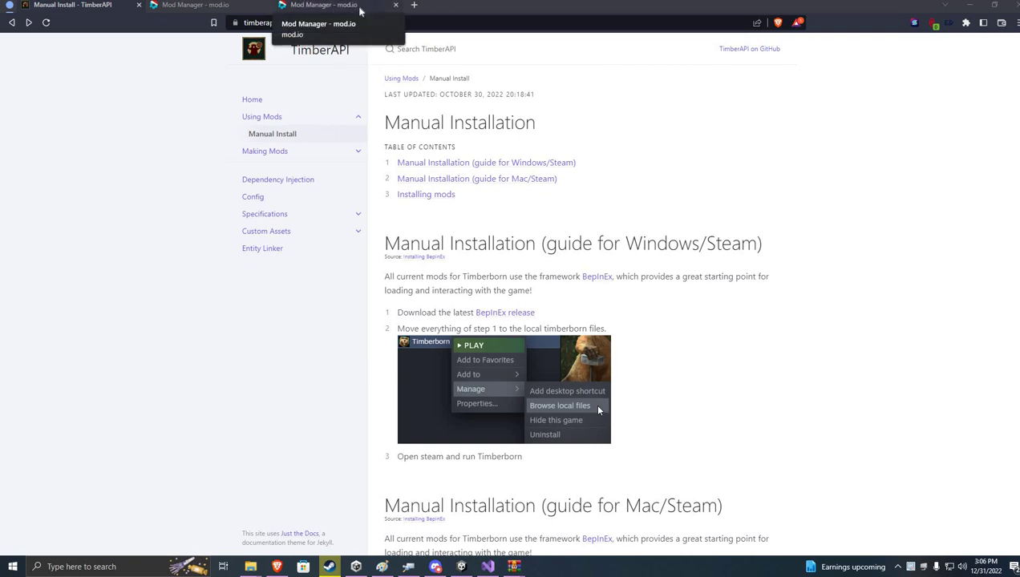
Step: Look over the Mod Manager page on mod.io, and switch to Steam to browse Timberborn's local files
click(226, 10)
scroll(421, 233, up, 2)
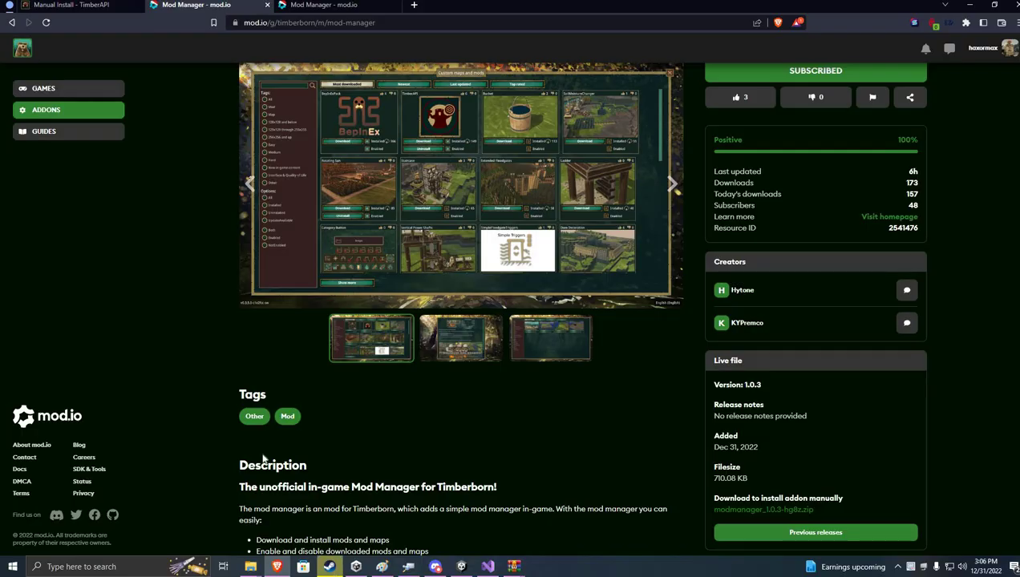
click(329, 567)
click(57, 316)
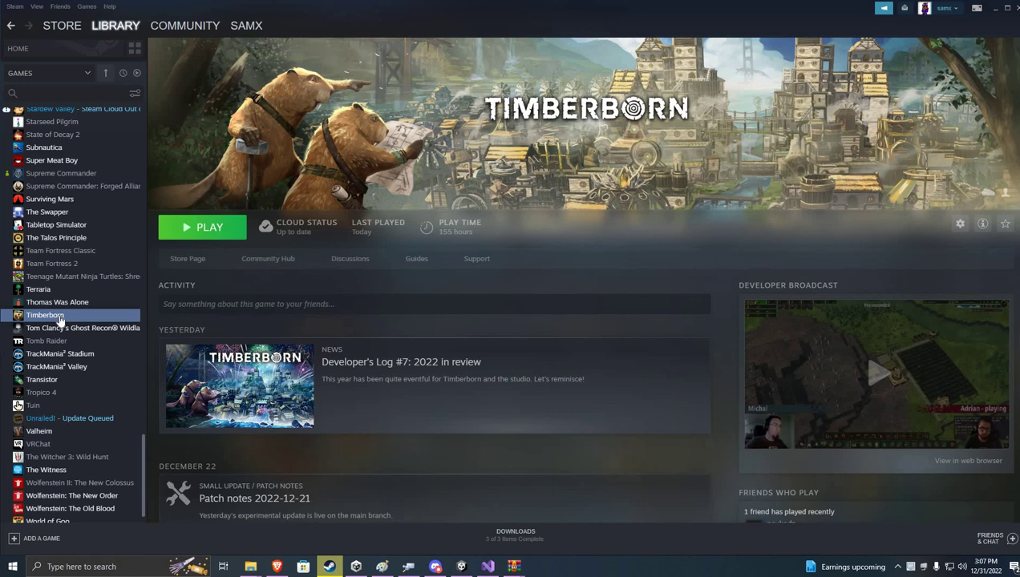
right_click(59, 317)
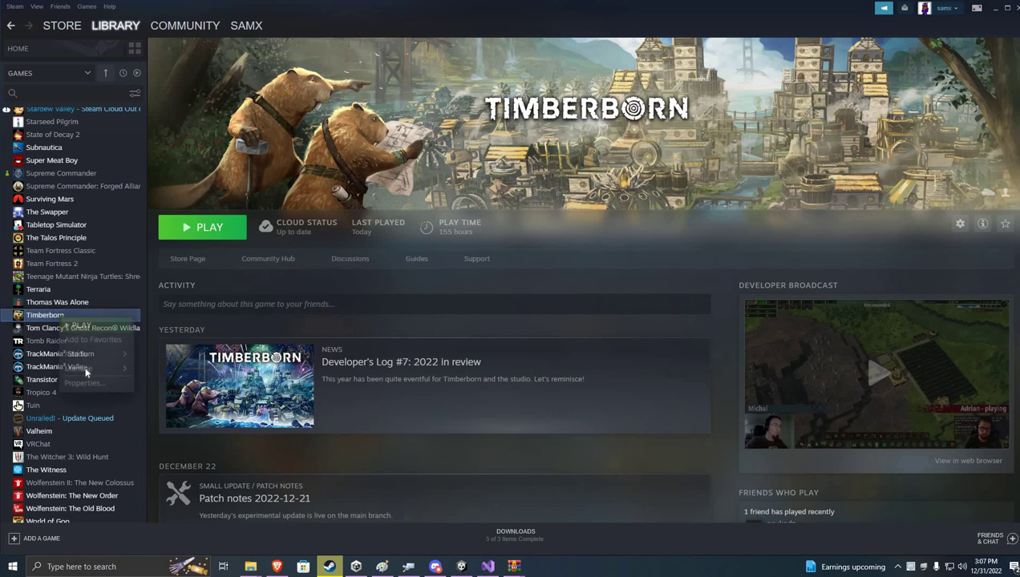
mouse_move(112, 369)
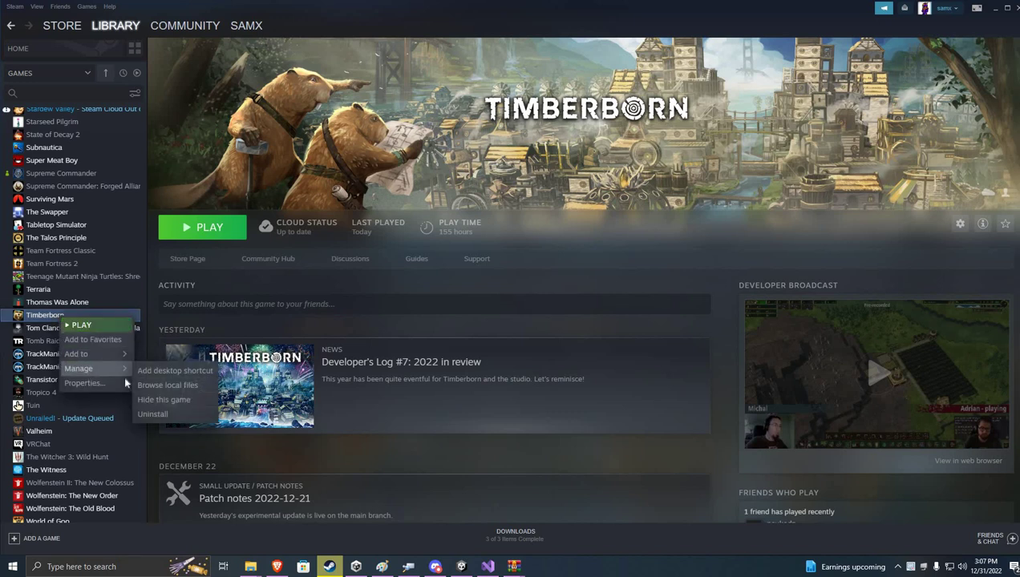
click(189, 387)
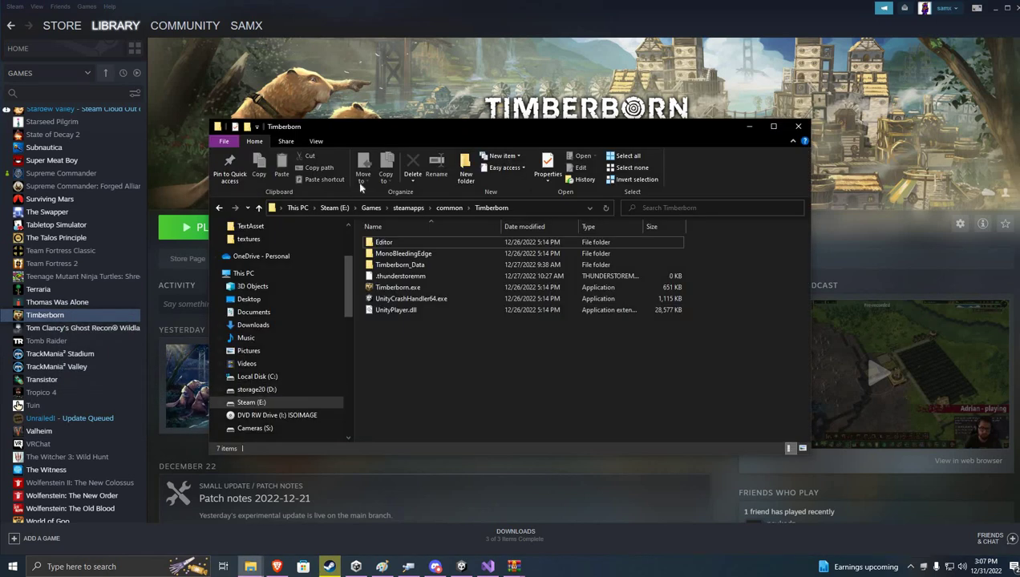
Step: Delete the .thunderstoremm file from the Timberborn game folder
drag(427, 372, 361, 234)
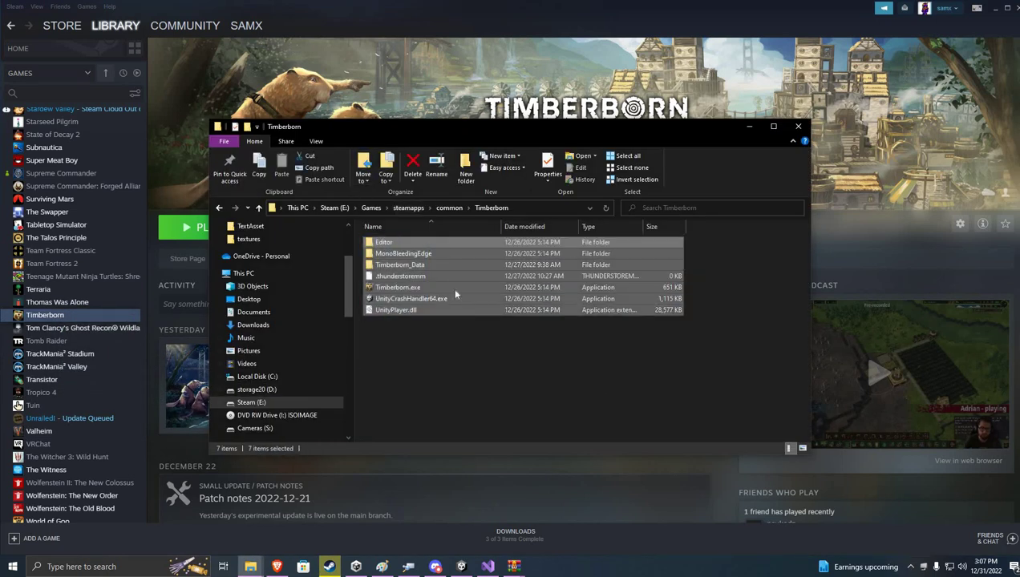
click(437, 276)
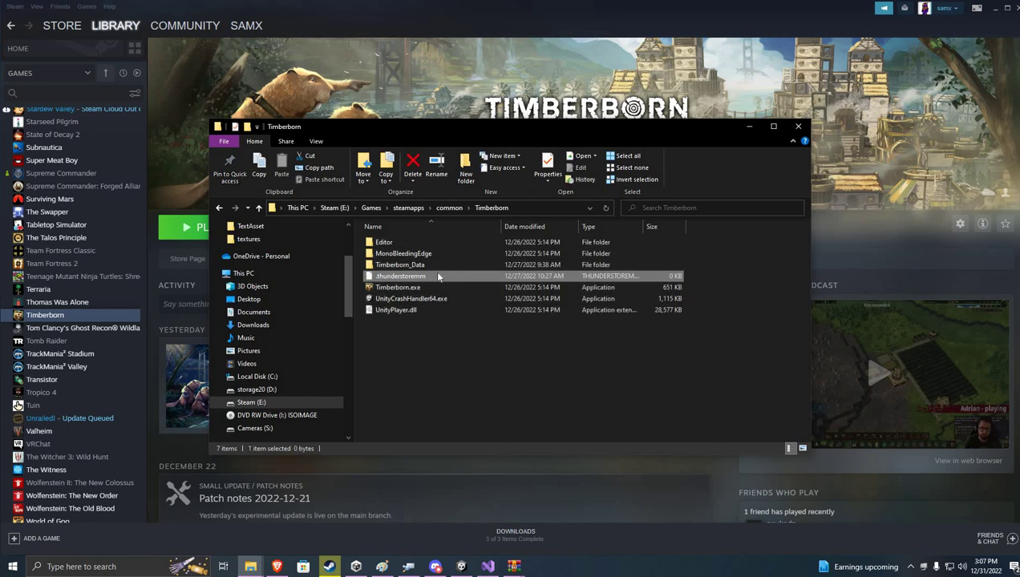
key(Delete)
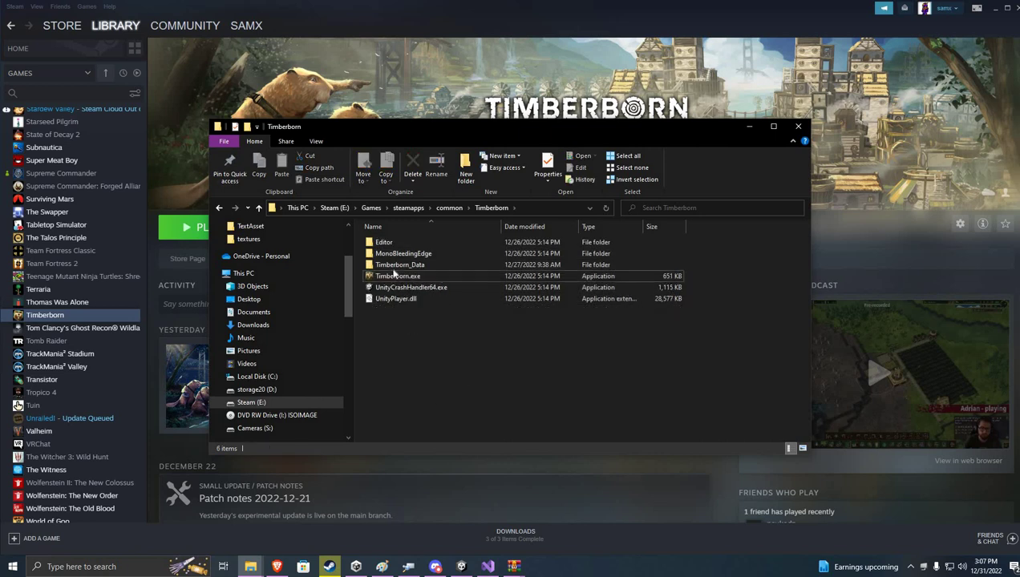
Step: Launch Timberborn.exe from the cleaned game folder to check that it starts, and exit the game from its main menu
drag(424, 366, 372, 234)
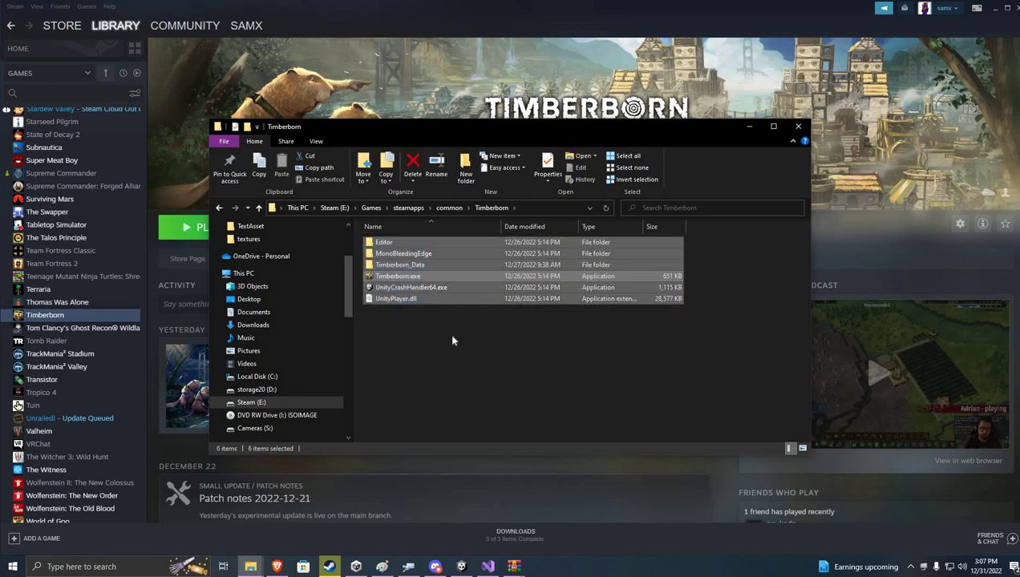
click(410, 281)
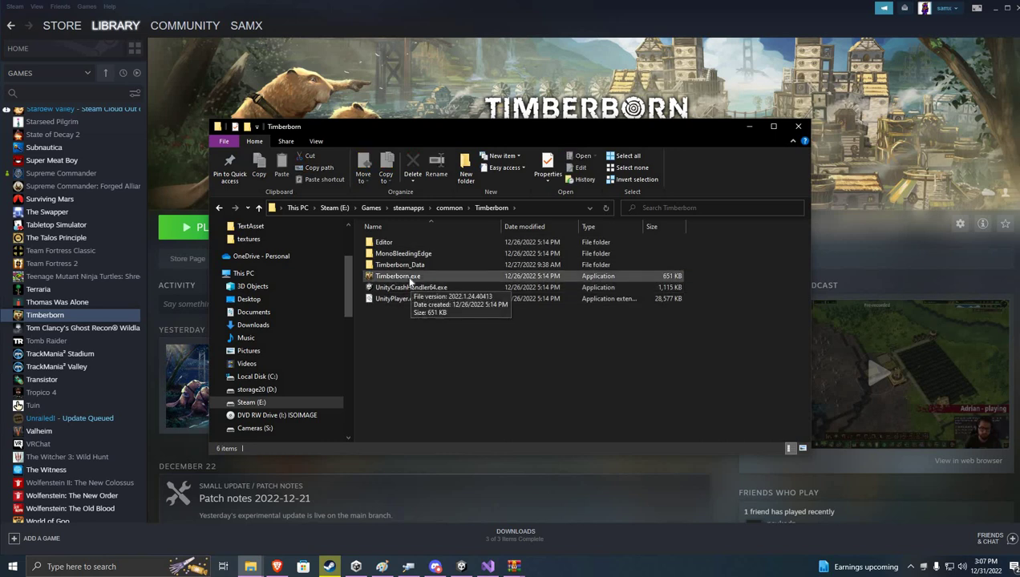
click(412, 276)
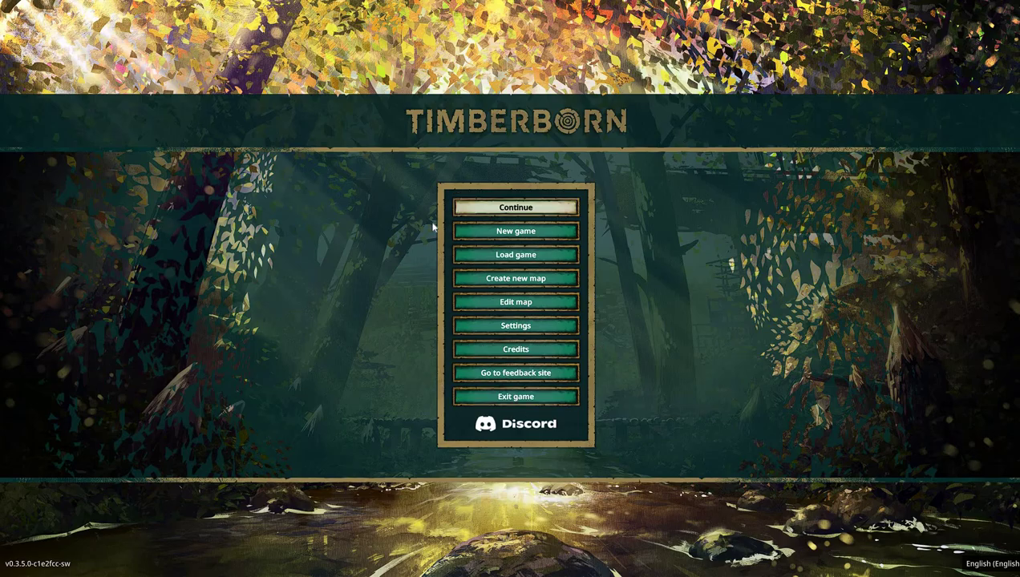
click(536, 401)
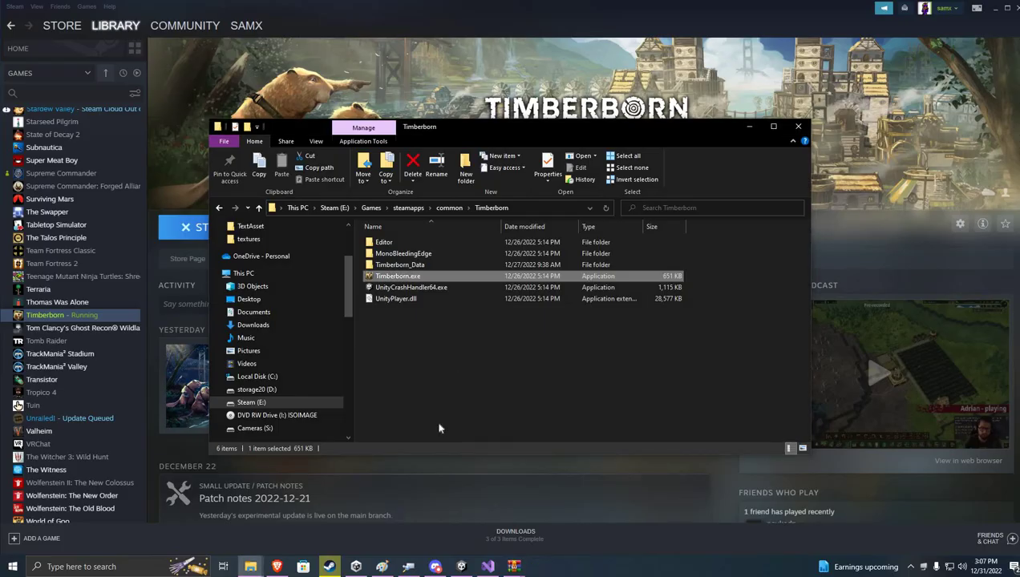
Step: Switch to the browser and follow TimberAPI's Manual Install guide under Using Mods to the BepInEx releases on GitHub
click(277, 566)
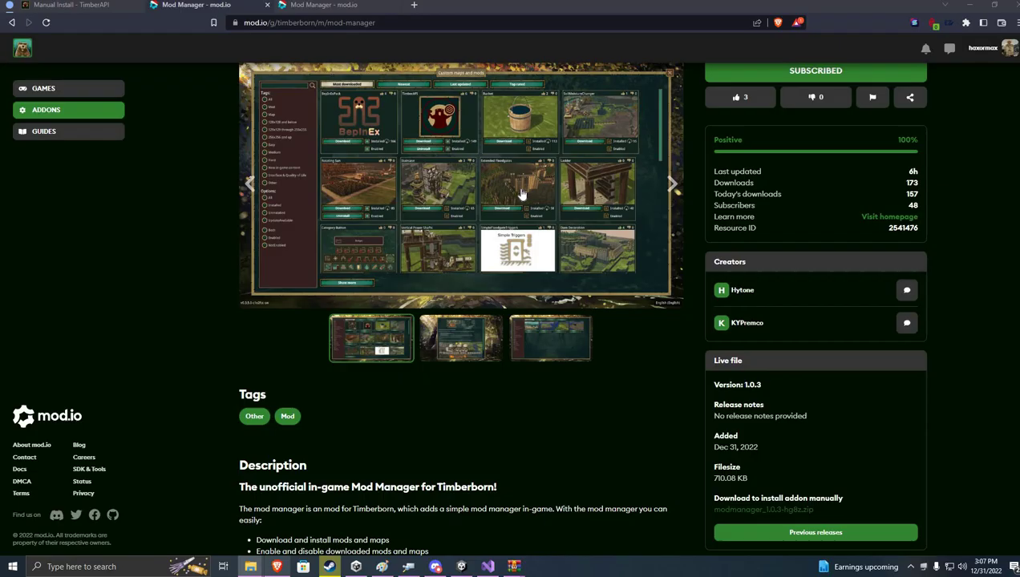
click(99, 6)
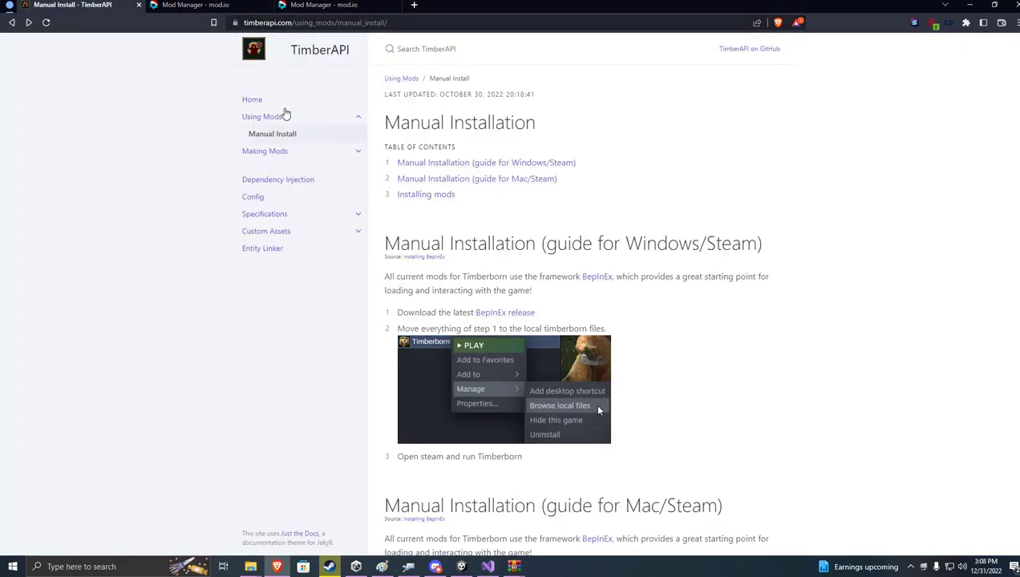
click(277, 117)
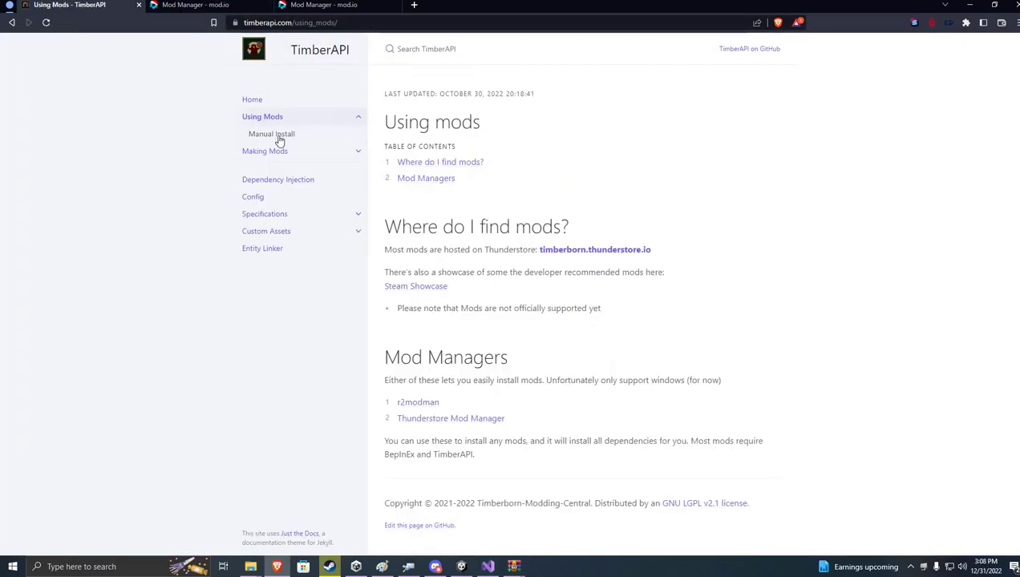
click(278, 136)
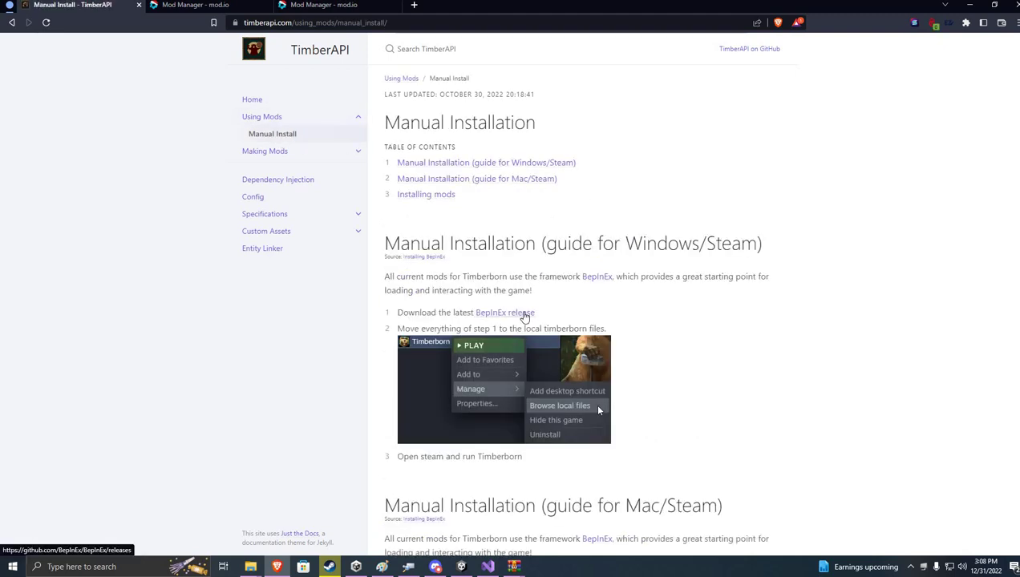
click(525, 314)
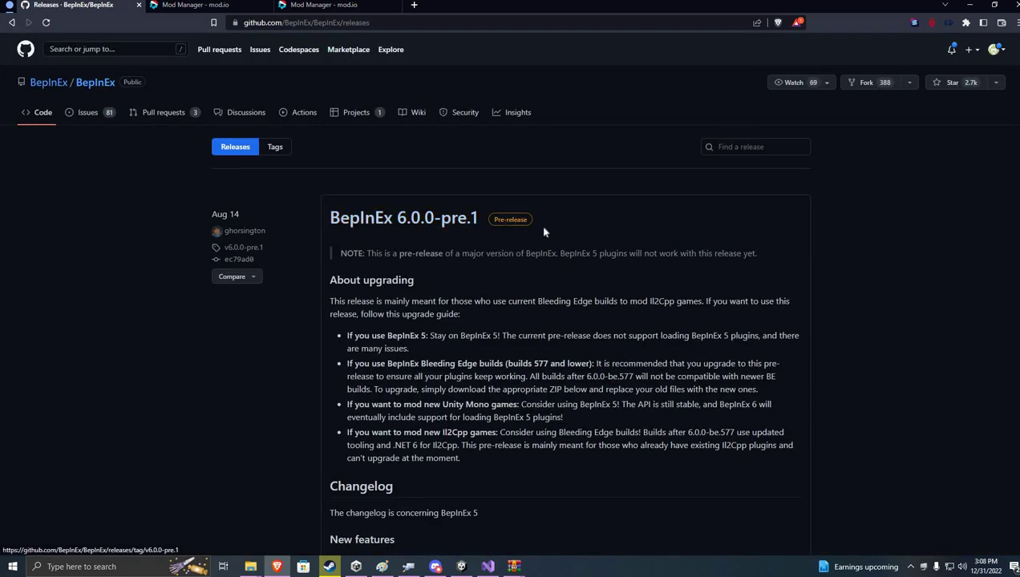
Step: Download BepInEx_x64_5.4.21.0.zip from the BepInEx 5.4.21 release assets into the Timberborn Modding folder
scroll(703, 297, down, 20)
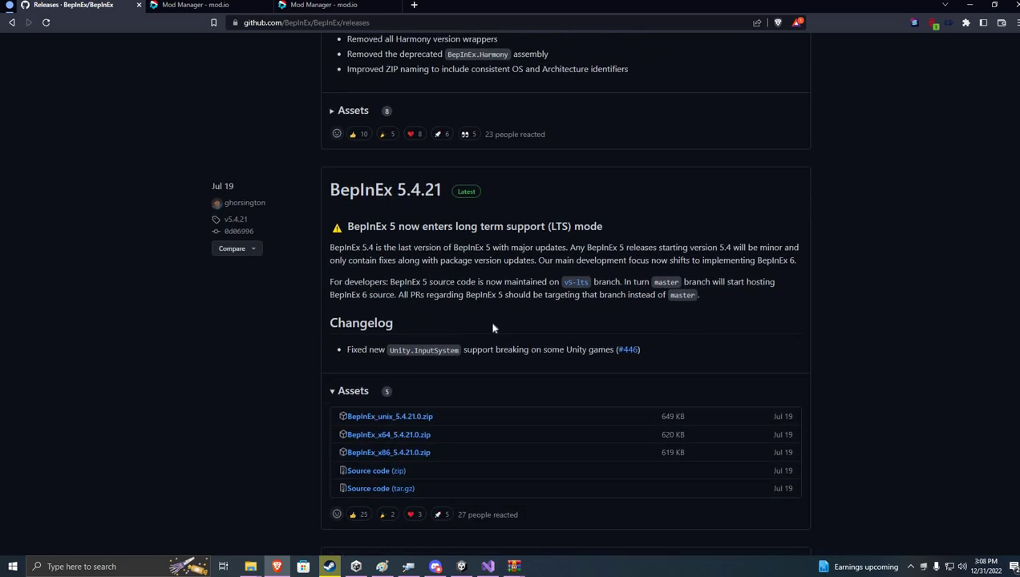
right_click(397, 436)
click(376, 436)
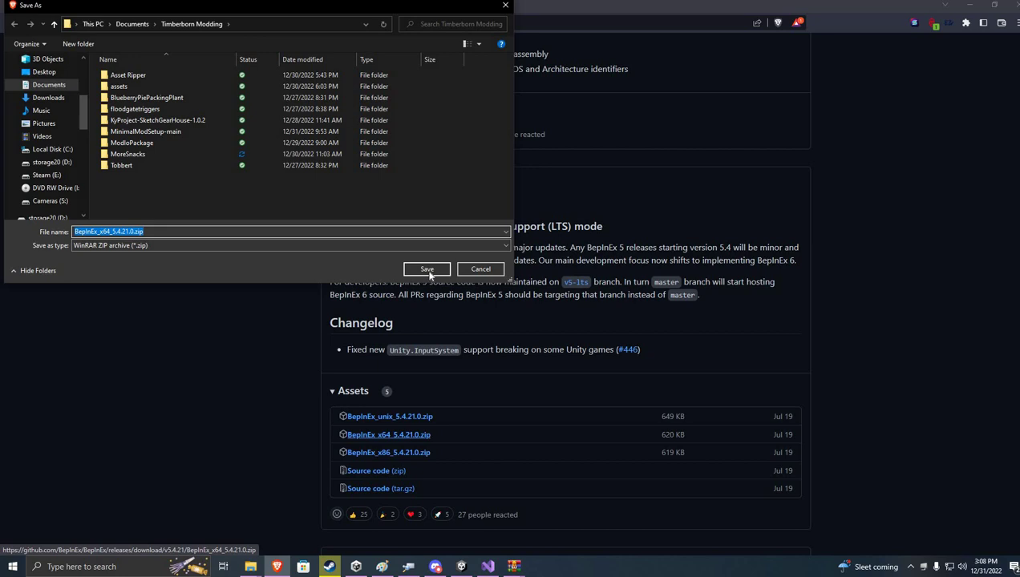
click(428, 270)
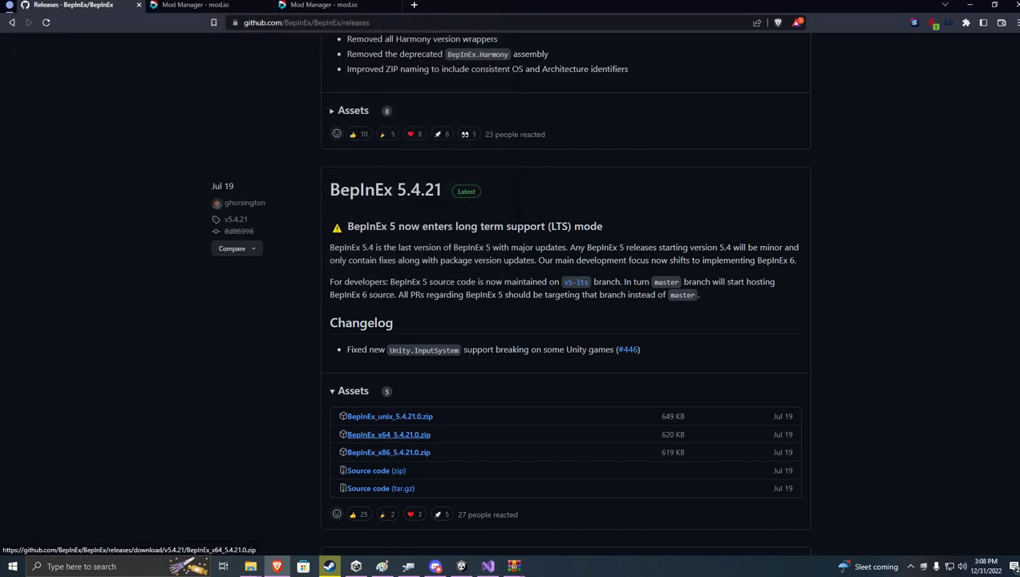
Step: Open the downloaded BepInEx_x64_5.4.21.0.zip archive and select all its contents, moving its window aside
right_click(515, 562)
click(493, 545)
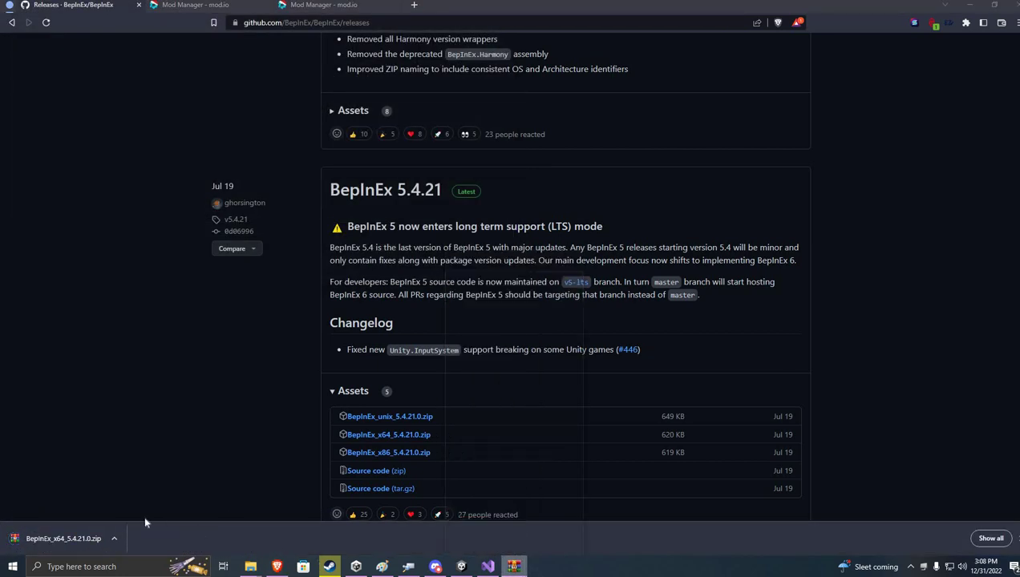
click(55, 531)
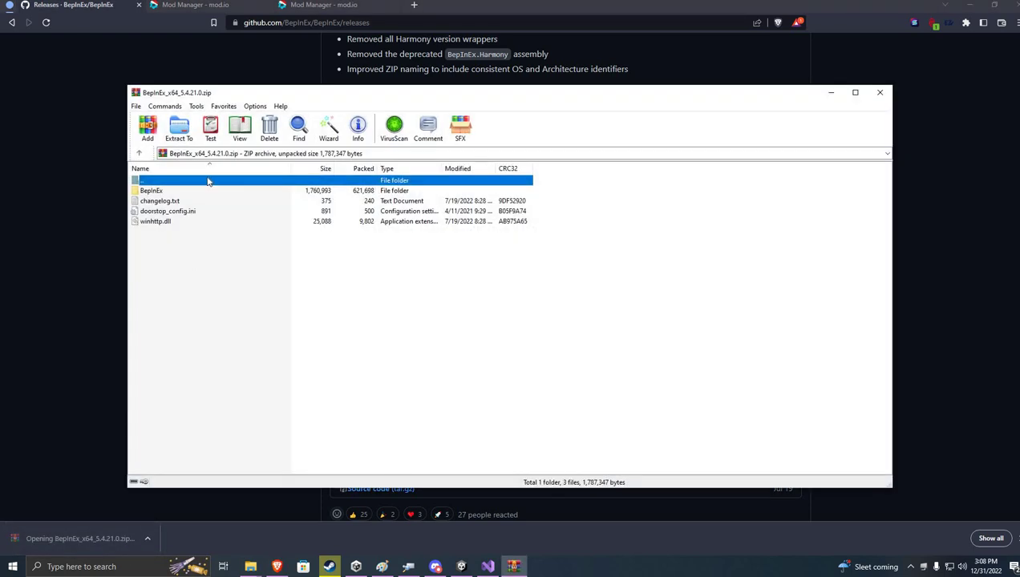
drag(207, 181, 165, 270)
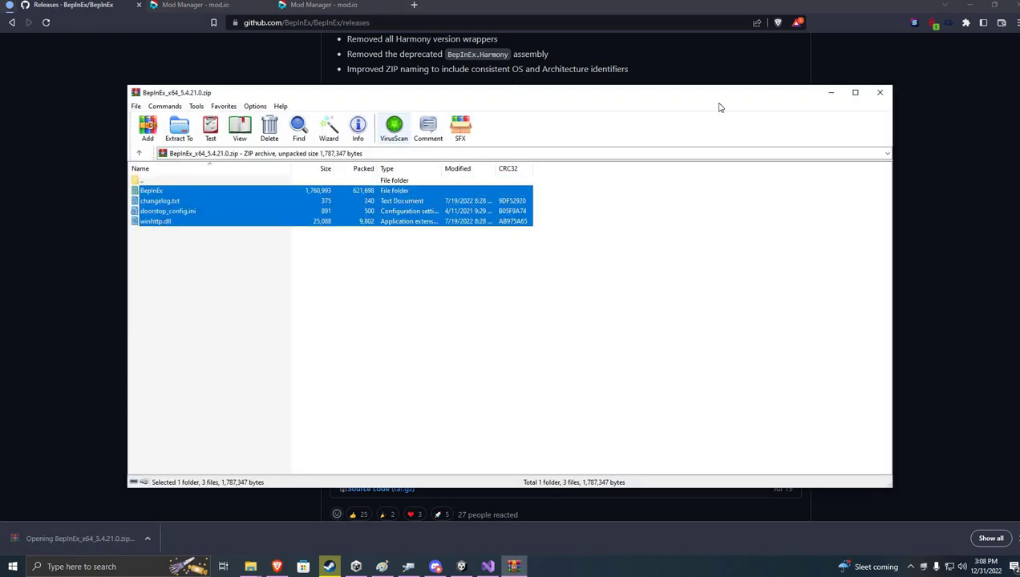
drag(729, 96, 948, 109)
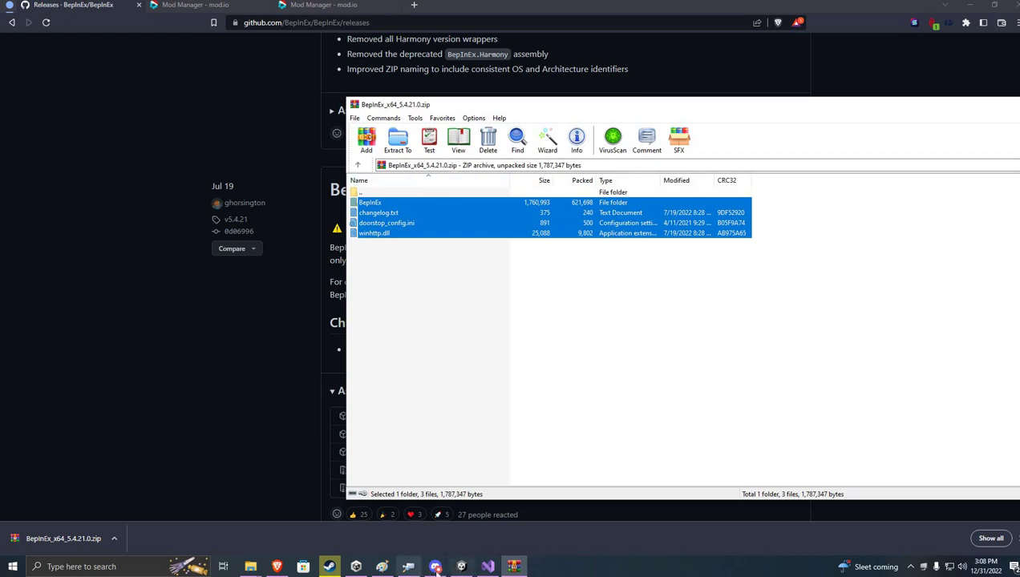
Step: Switch to the Steam library and browse Timberborn's local files again
right_click(330, 567)
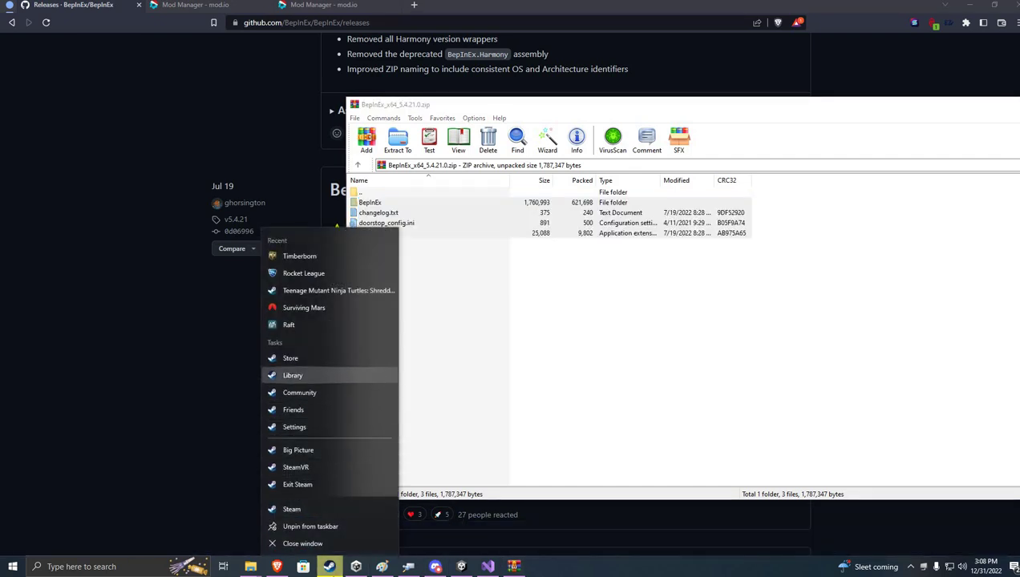
click(292, 375)
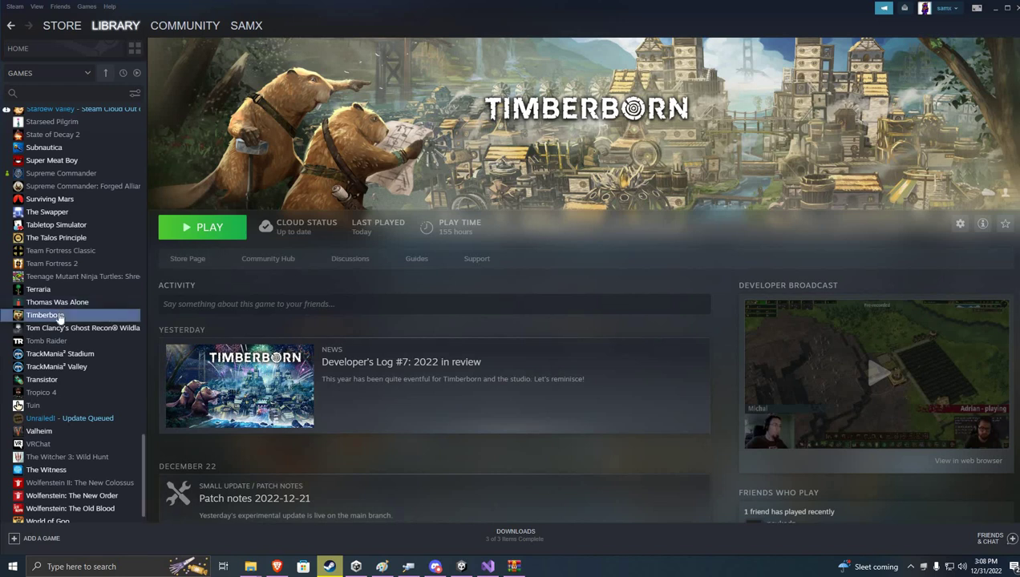
right_click(50, 317)
mouse_move(89, 363)
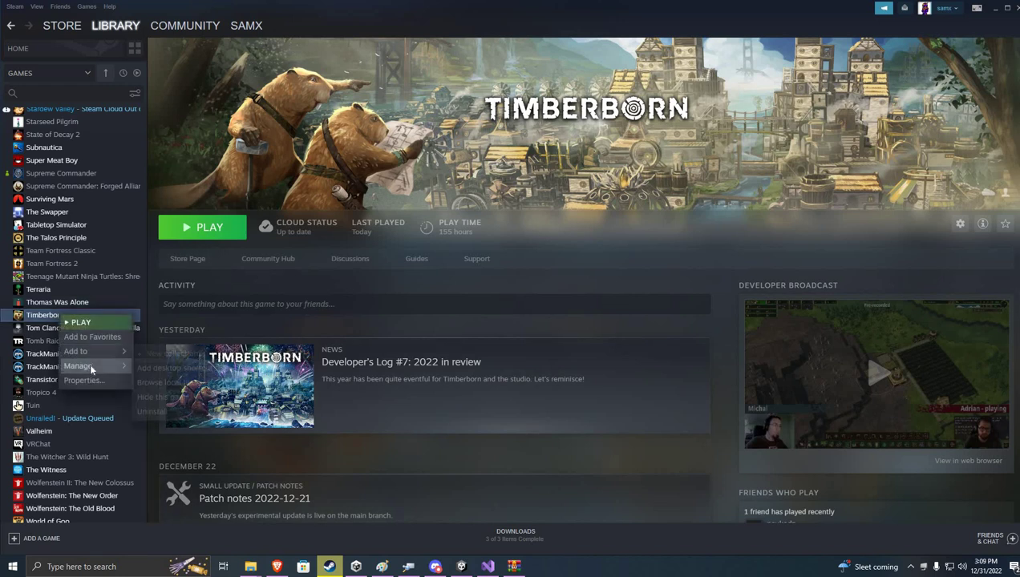
click(178, 380)
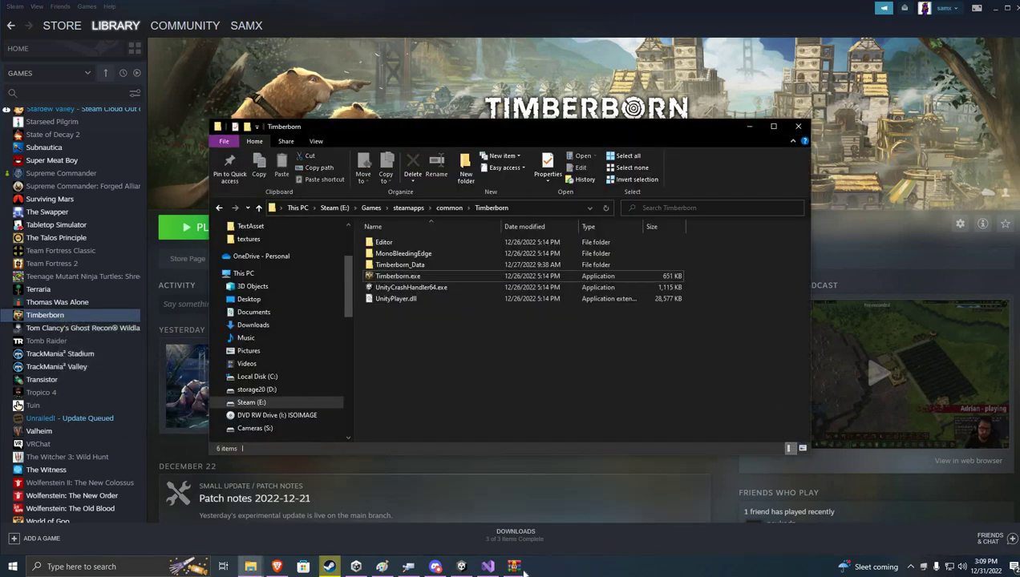
Step: Extract everything in the BepInEx archive into the Timberborn game folder
click(514, 566)
drag(485, 105, 685, 103)
click(550, 190)
key(ctrl+a)
drag(559, 204, 416, 361)
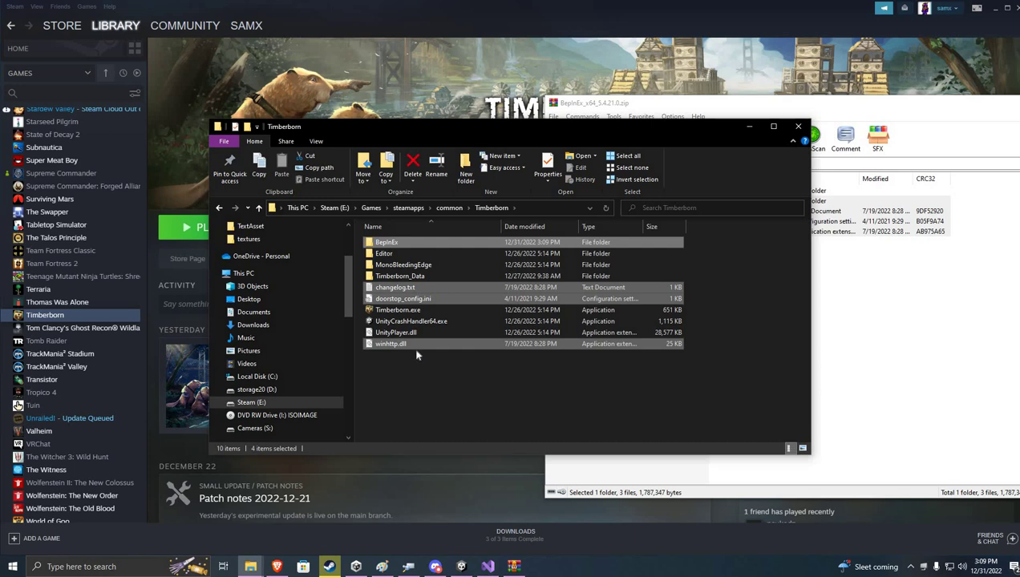
Step: Check the contents of the BepInEx folder and its core subfolder, and return to the Timberborn folder
double_click(383, 243)
double_click(433, 243)
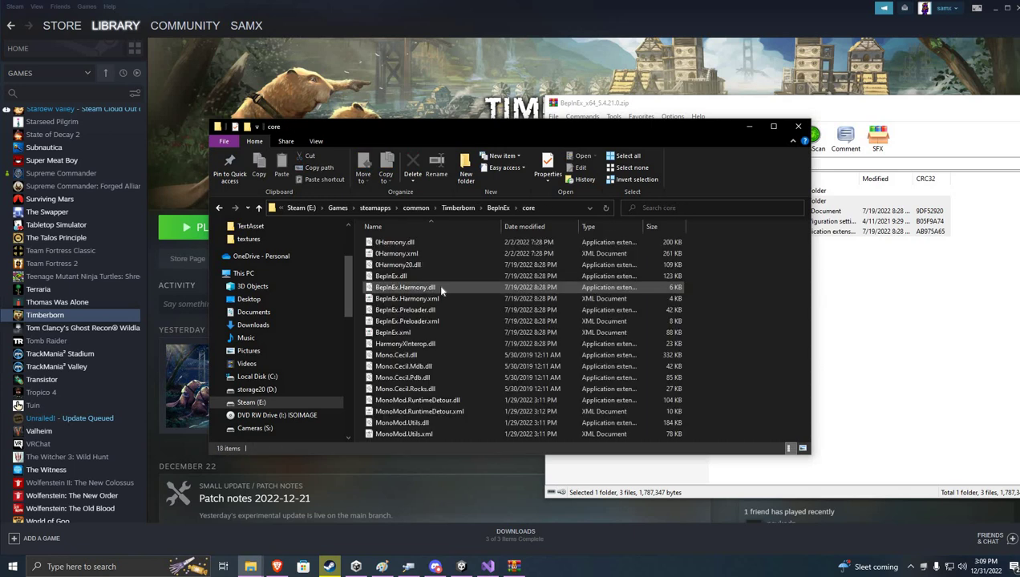
key(alt+Left)
key(alt+Left)
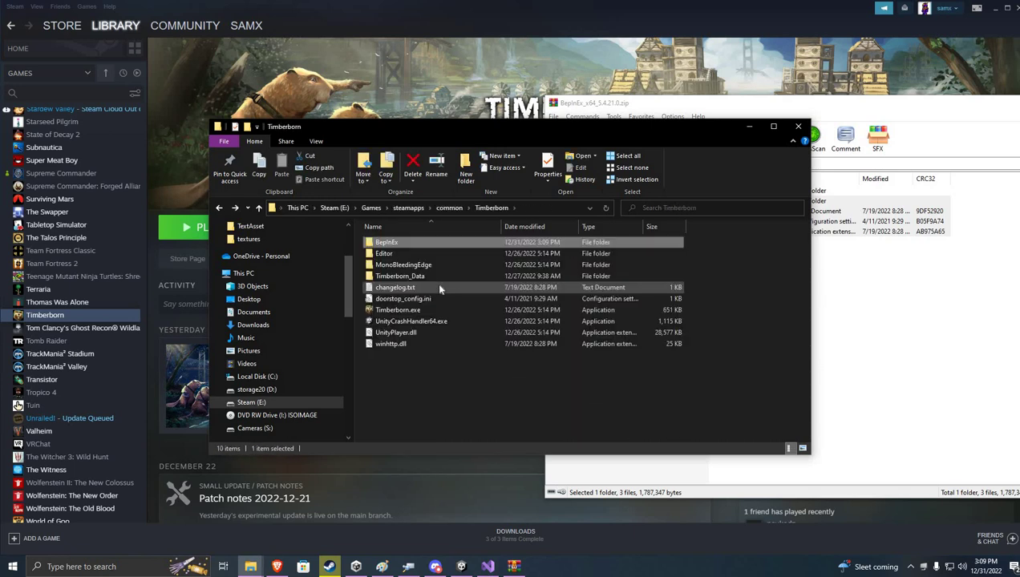
click(456, 386)
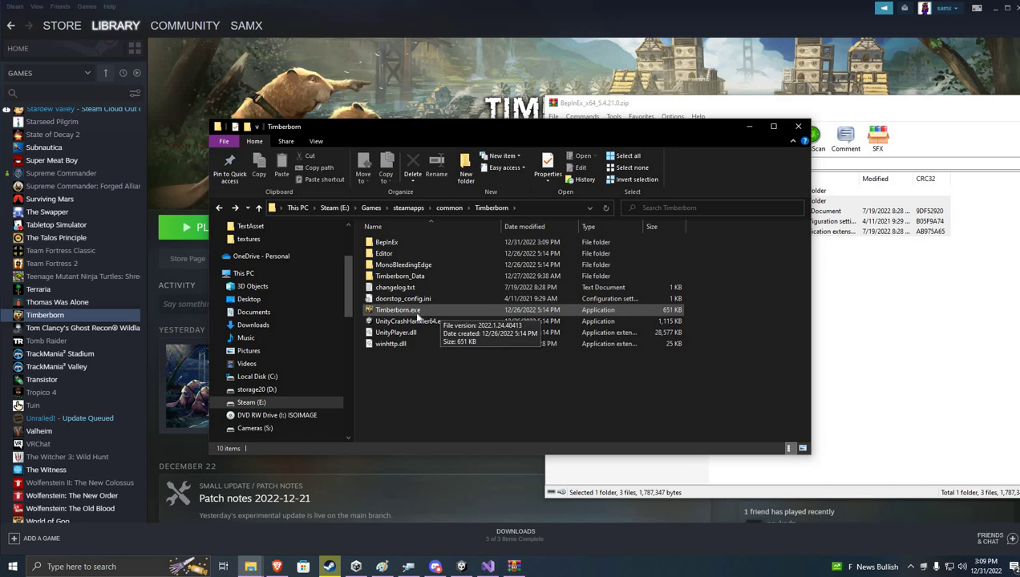
Step: Run Timberborn.exe with BepInEx in place, dismiss the Early Access Information, and exit the game
click(418, 314)
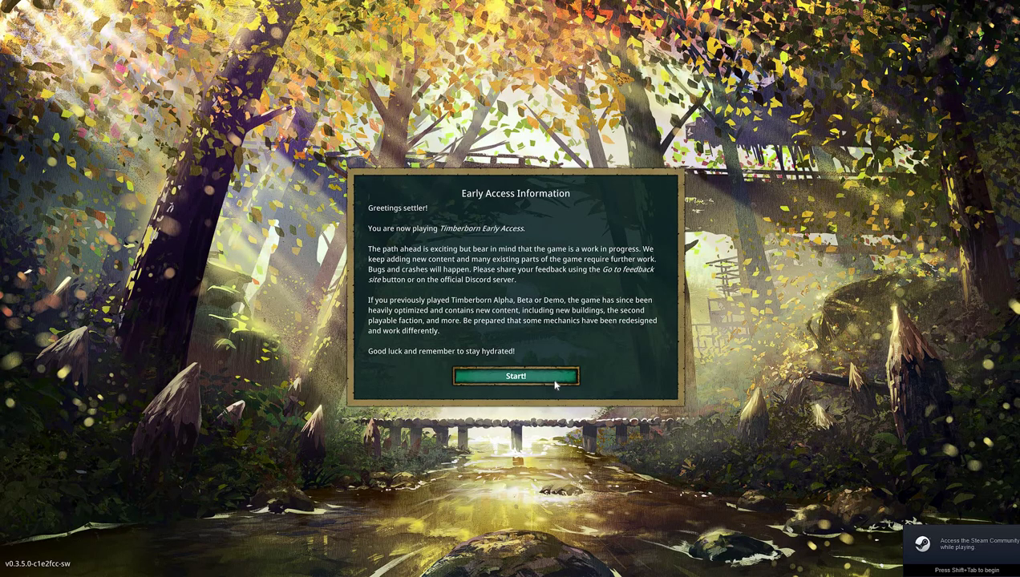
click(549, 377)
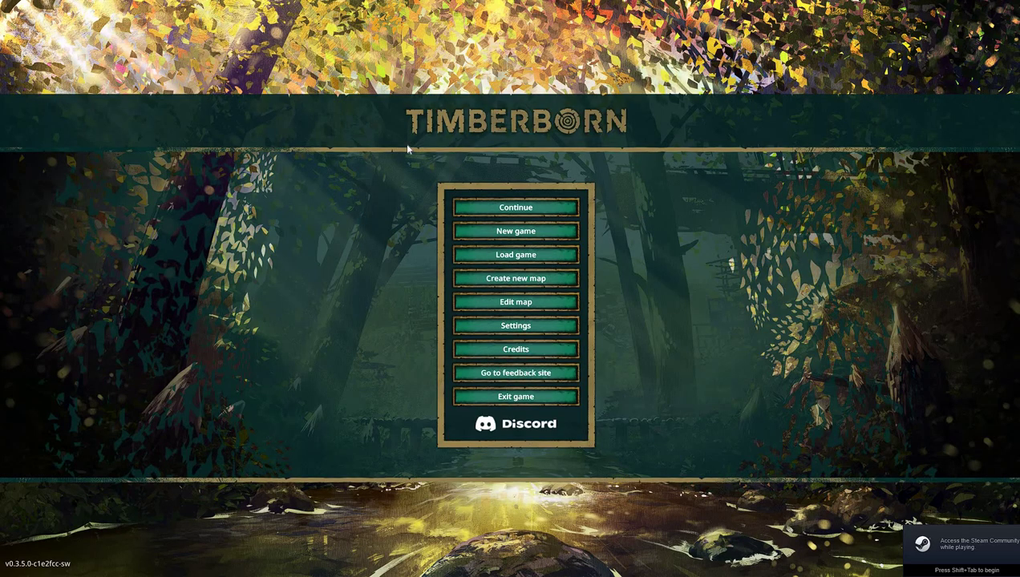
click(528, 397)
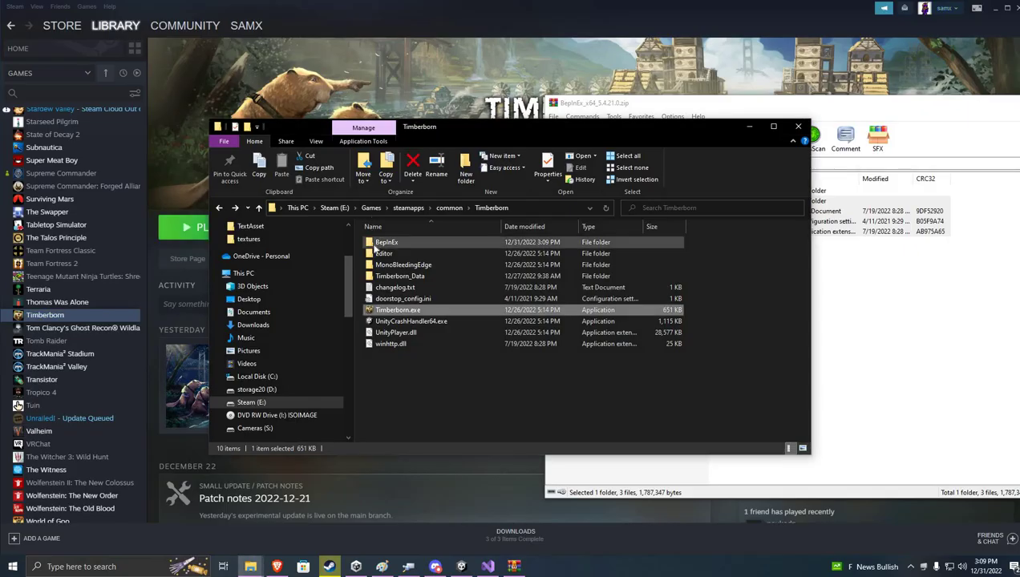
Step: Open the BepInEx folder in the Timberborn directory and look inside its plugins subfolder
click(377, 245)
double_click(396, 239)
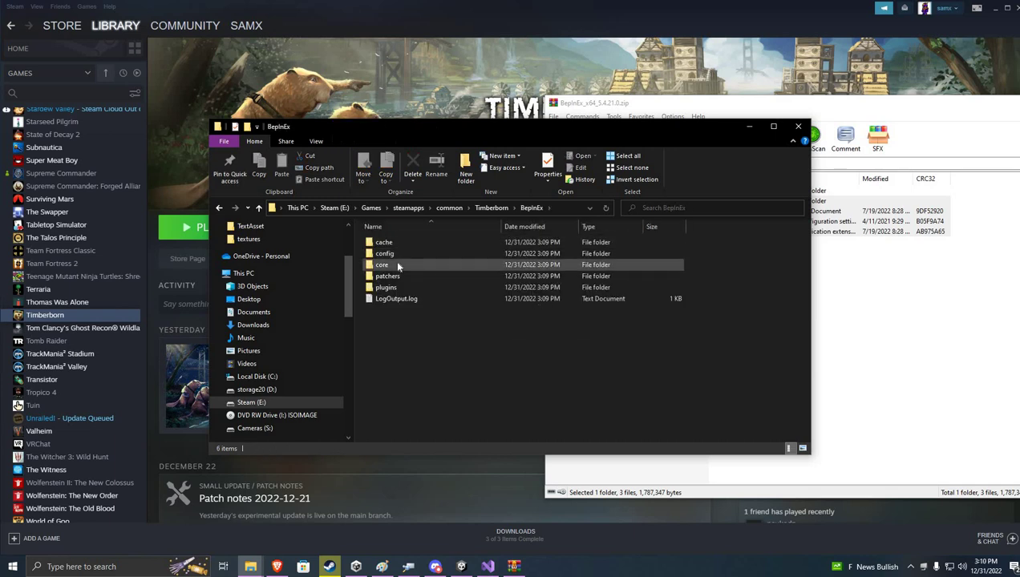
click(405, 265)
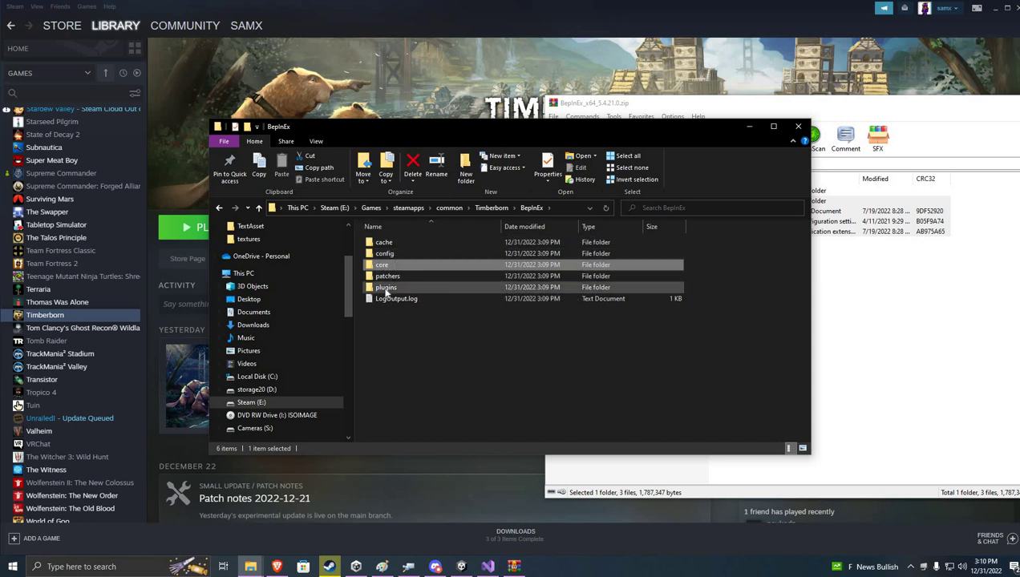
double_click(387, 289)
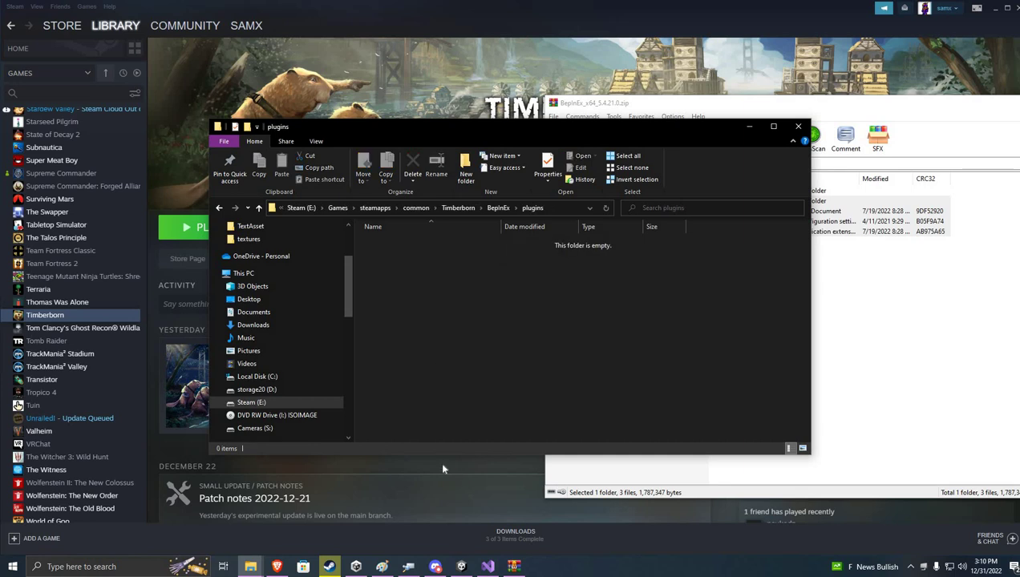
Step: Bring the BepInEx archive window to the front and close it
click(979, 104)
drag(978, 104, 627, 113)
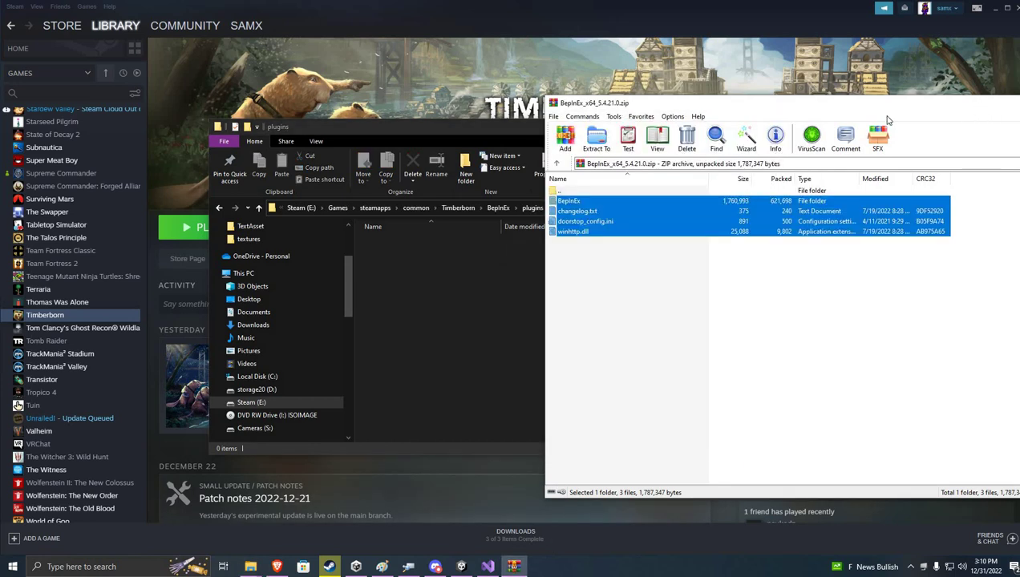
click(944, 113)
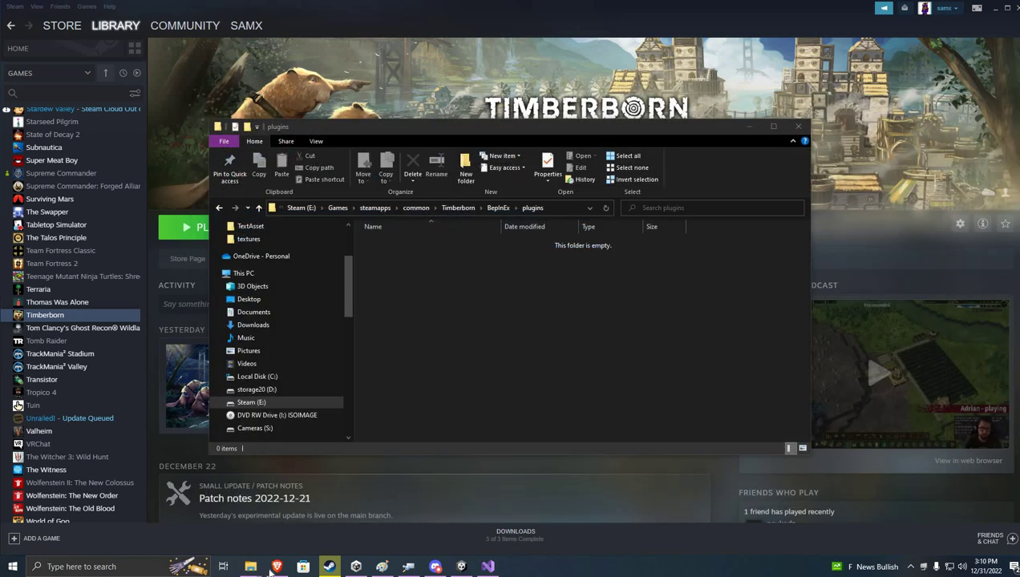
Step: Switch to the browser, search the mod.io games for "timber", and open Timberborn's Mod Manager addon page
click(277, 566)
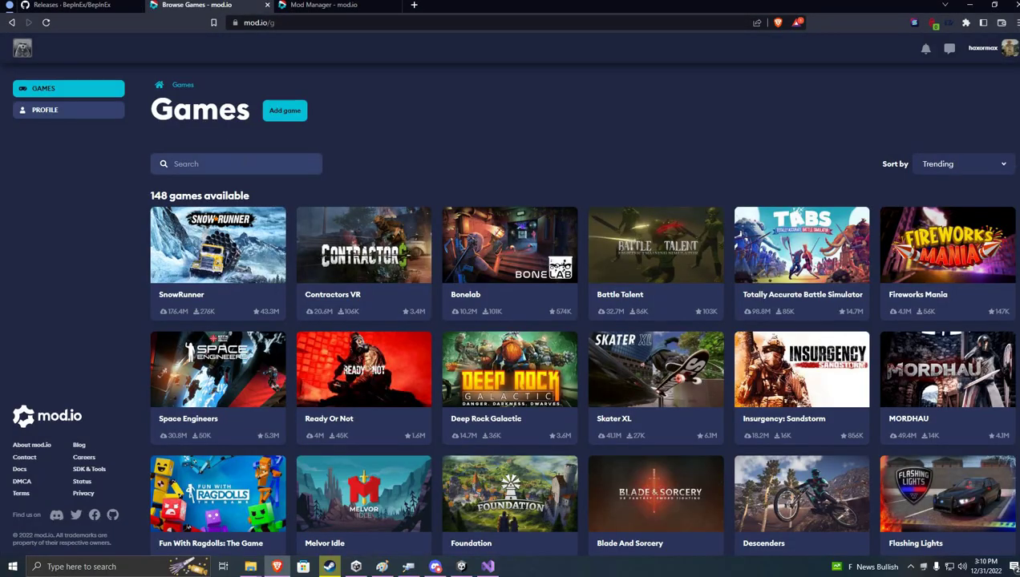
click(229, 165)
text(timber)
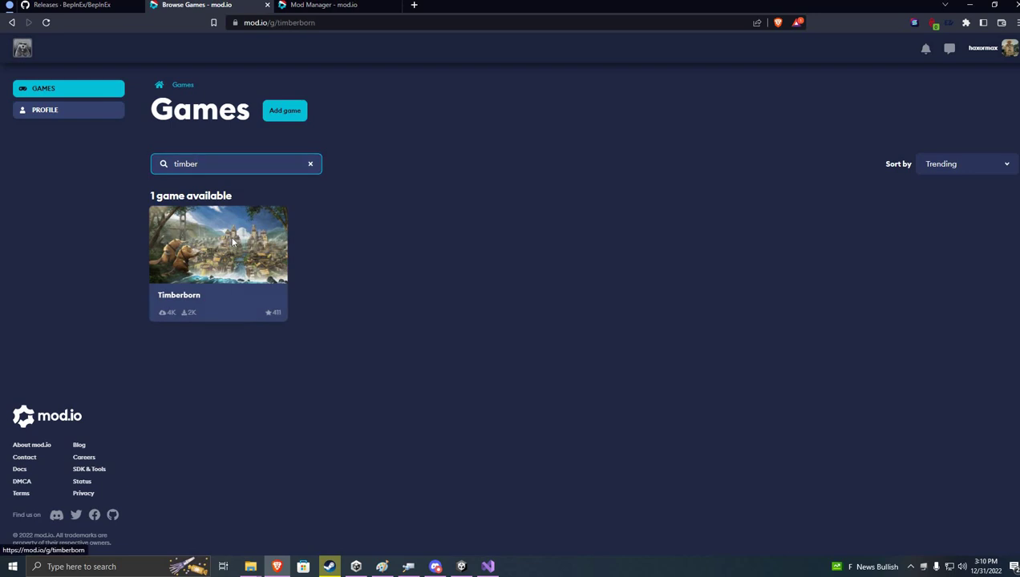
click(229, 241)
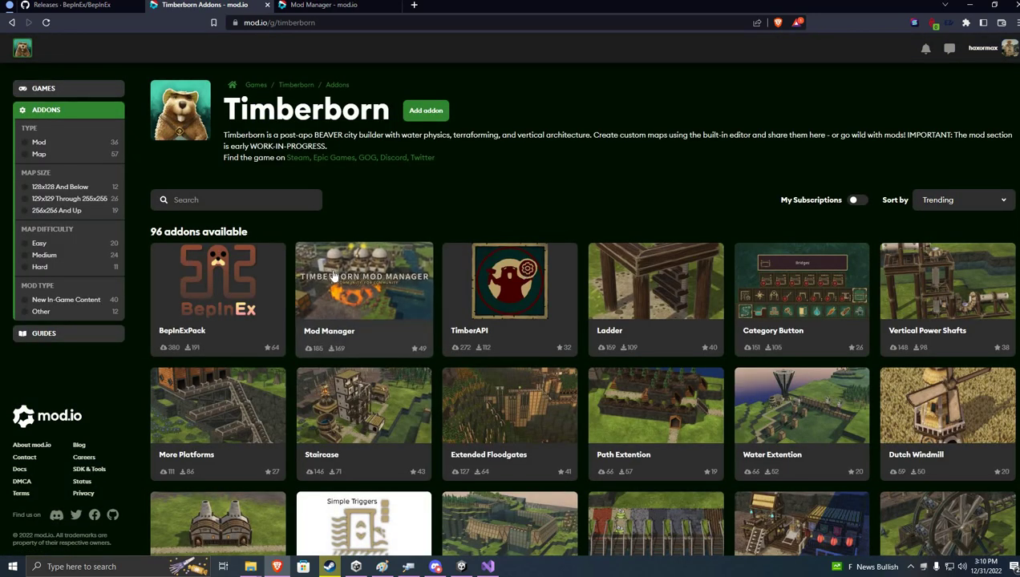
click(334, 276)
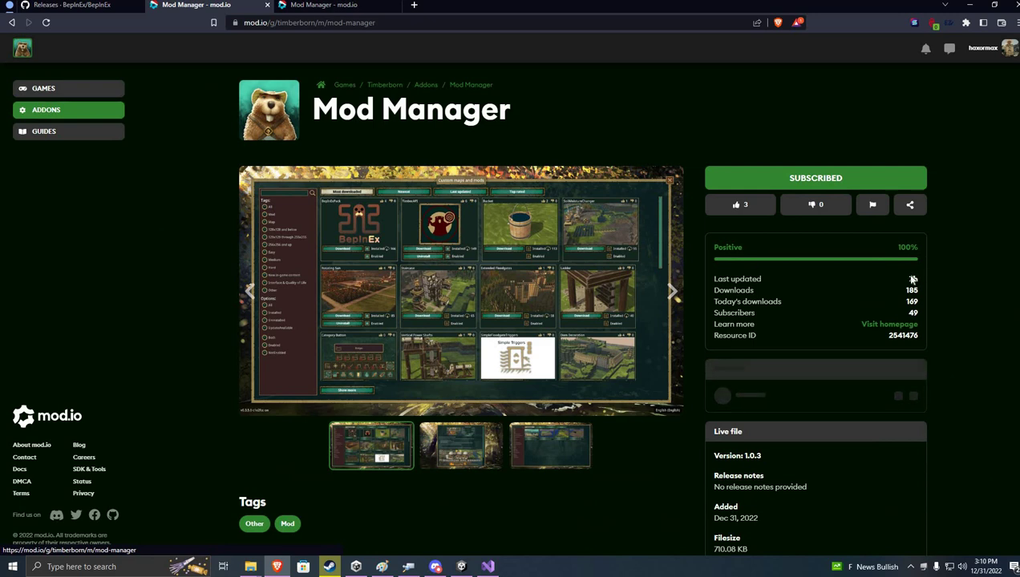
Step: Download the live file modmanager_1.0.3-hg8z.zip and open the archive, placing its window to the side
scroll(913, 279, down, 6)
scroll(905, 273, up, 4)
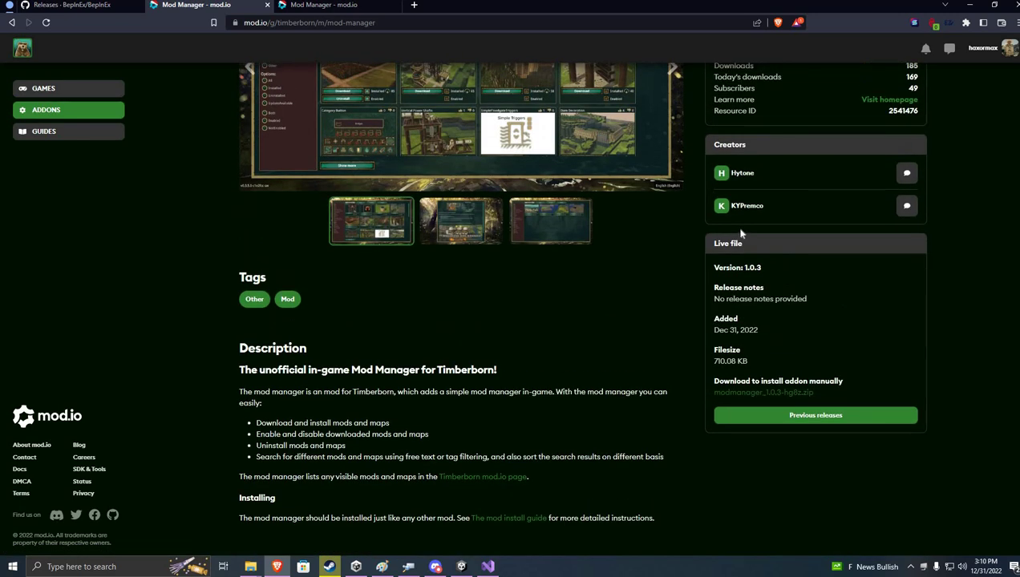
triple_click(727, 243)
drag(707, 396, 816, 393)
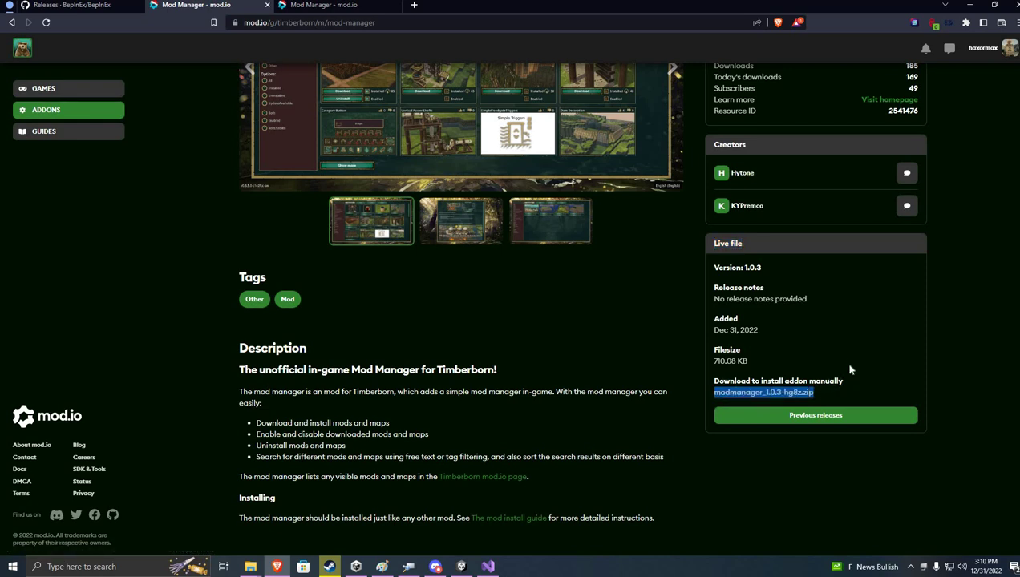
click(799, 394)
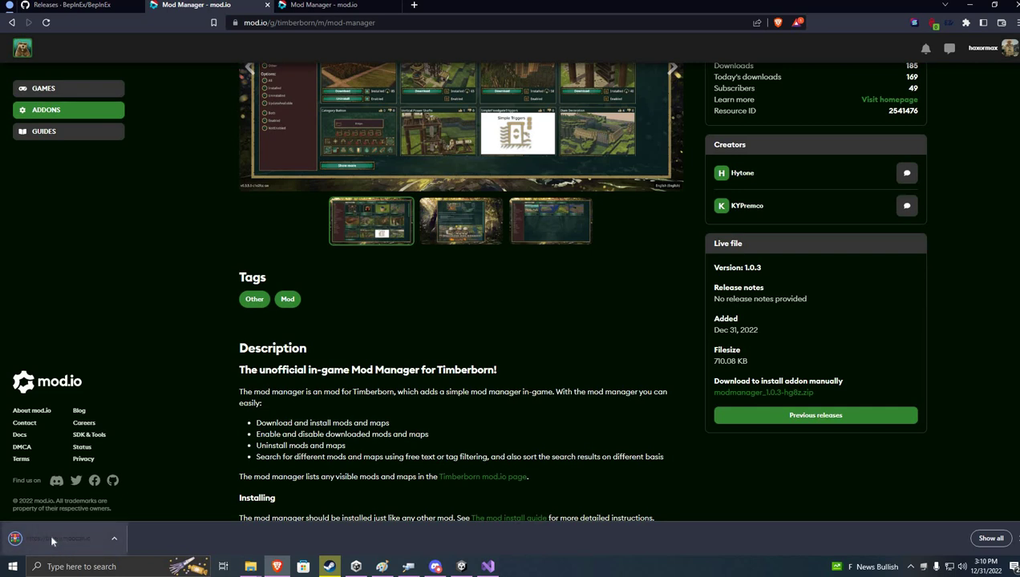
click(51, 542)
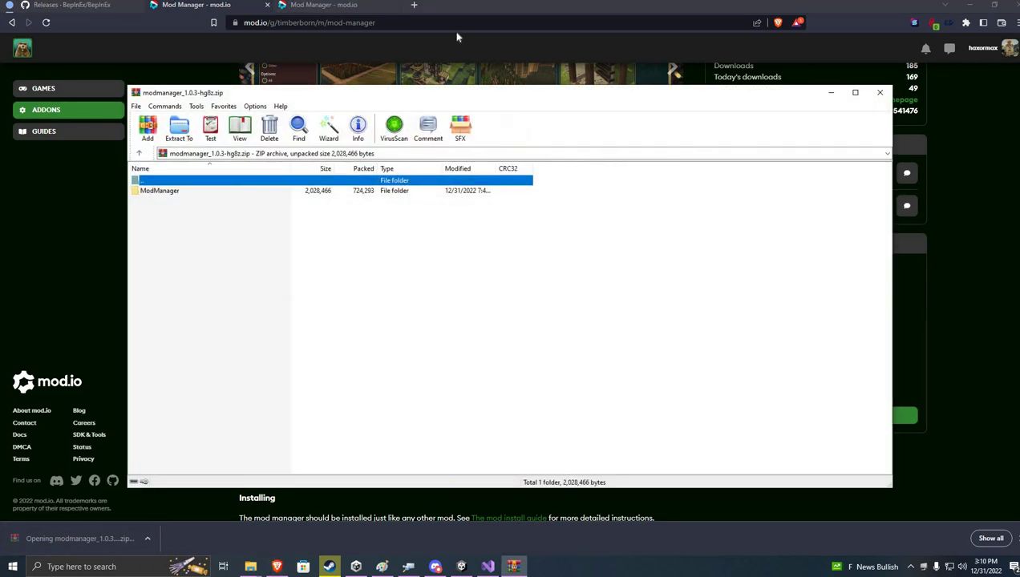
drag(480, 93, 903, 91)
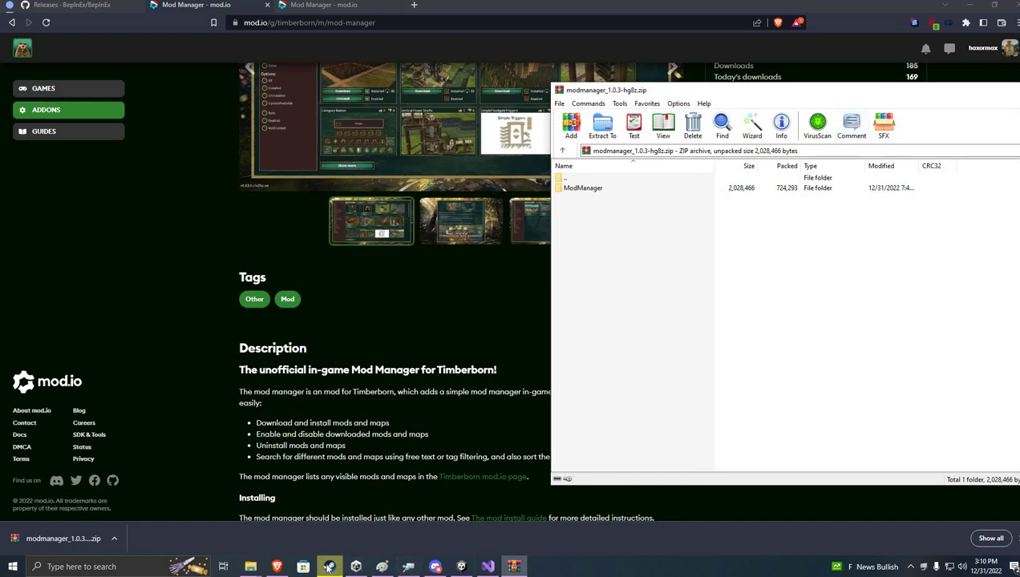
Step: Switch to the Steam library and browse the local files of Timberborn
click(328, 567)
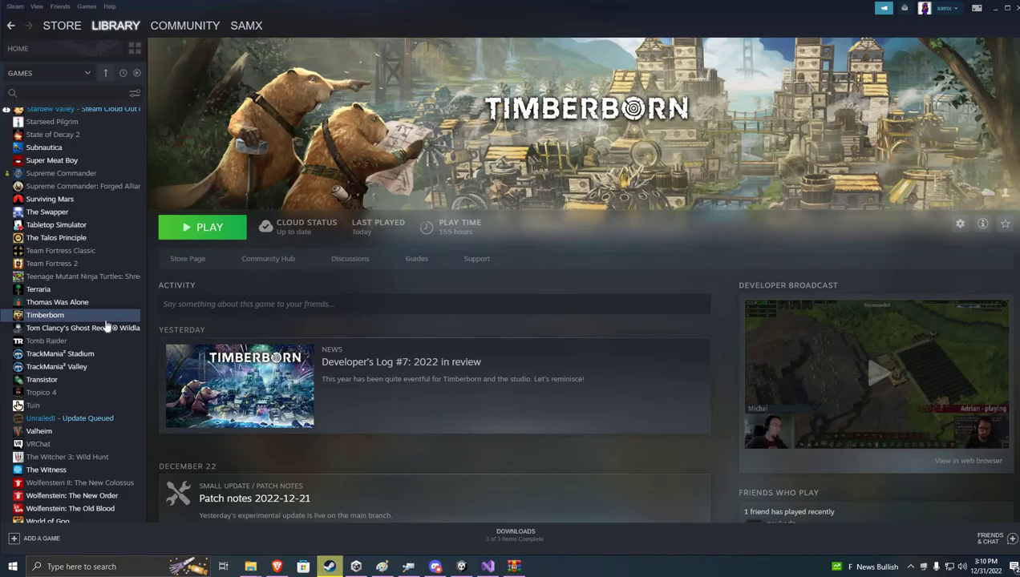
right_click(45, 316)
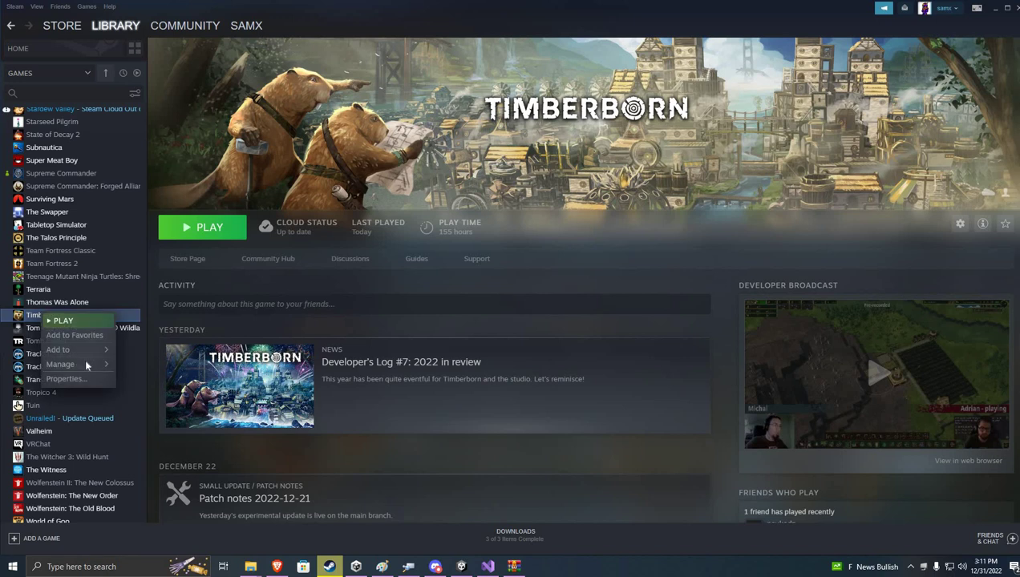
mouse_move(64, 364)
click(160, 384)
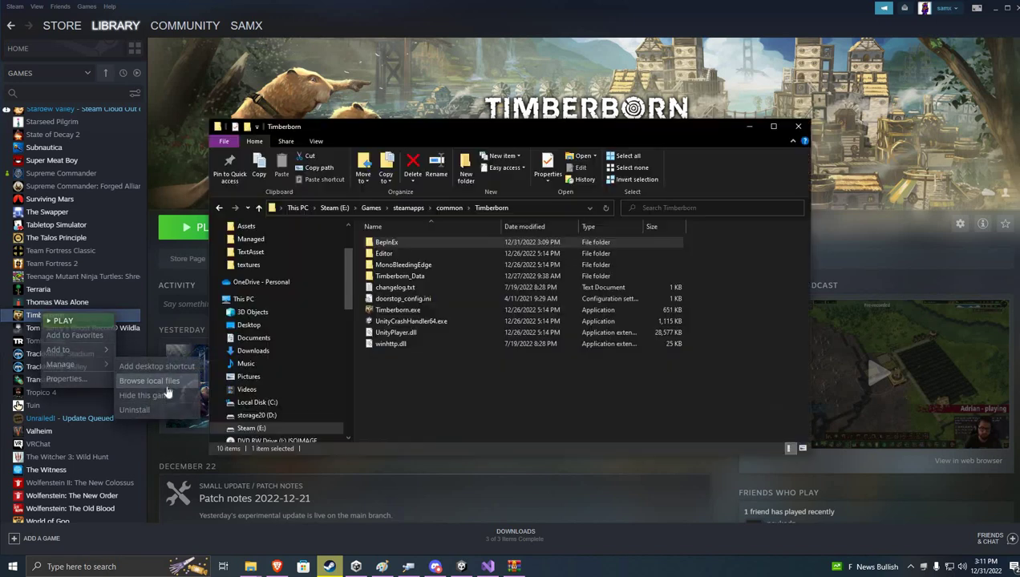
Step: Extract the ModManager folder from the downloaded archive into the plugins subfolder of BepInEx
click(410, 243)
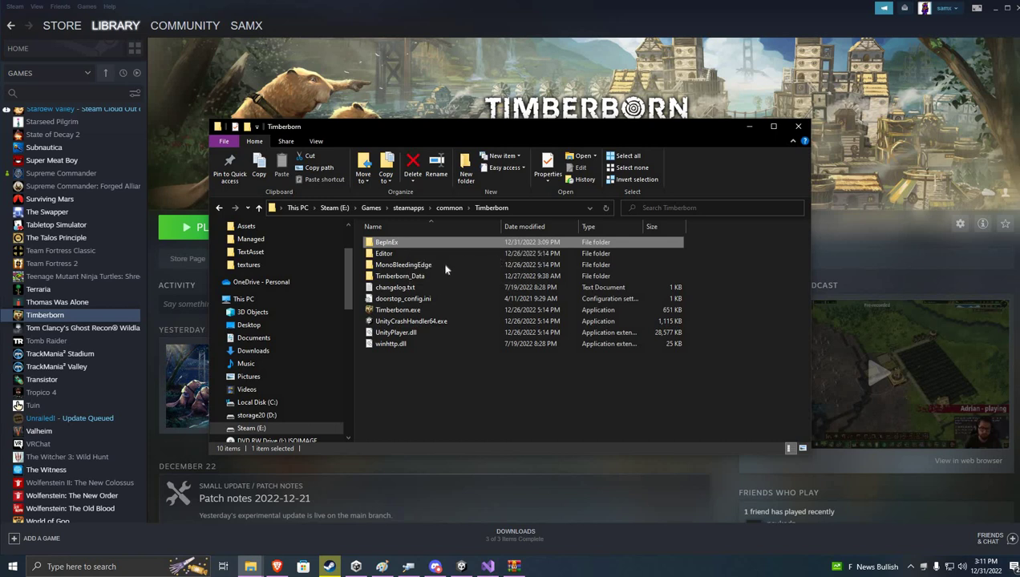
double_click(414, 243)
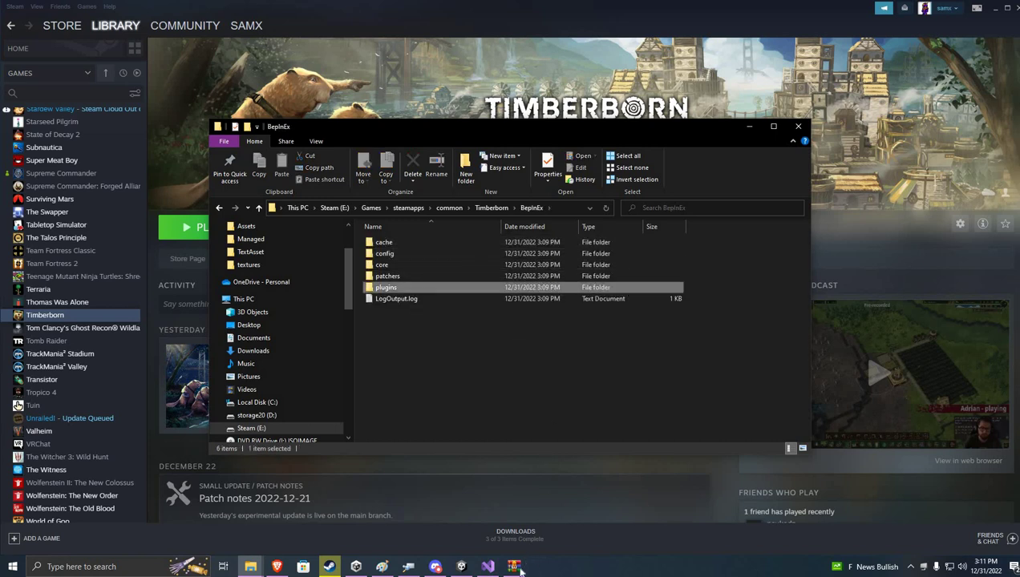
double_click(386, 287)
click(514, 566)
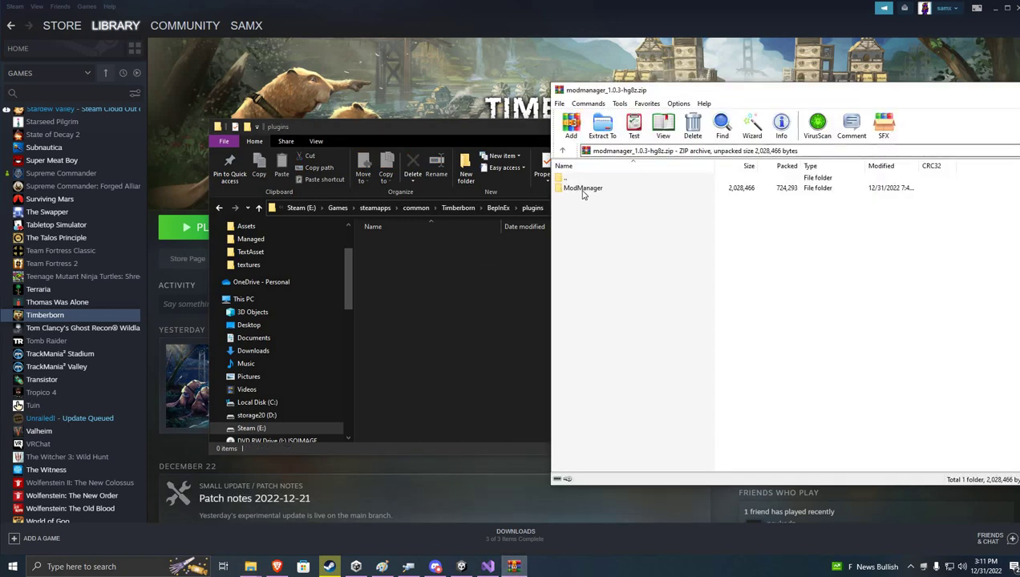
drag(583, 191, 471, 289)
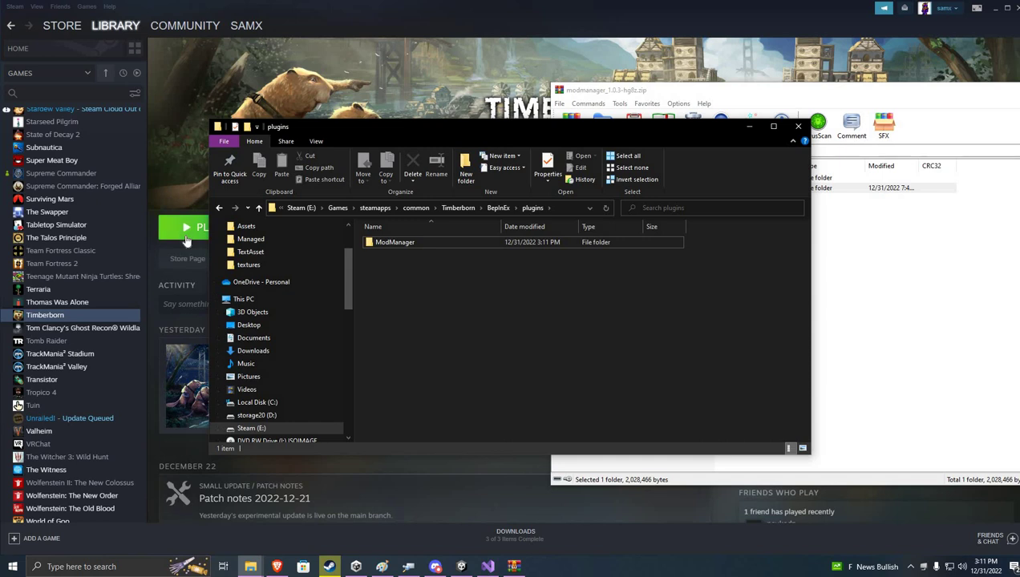
Step: Launch Timberborn from Steam, dismiss the Early Access Information, and open the in-game Mod manager
click(186, 240)
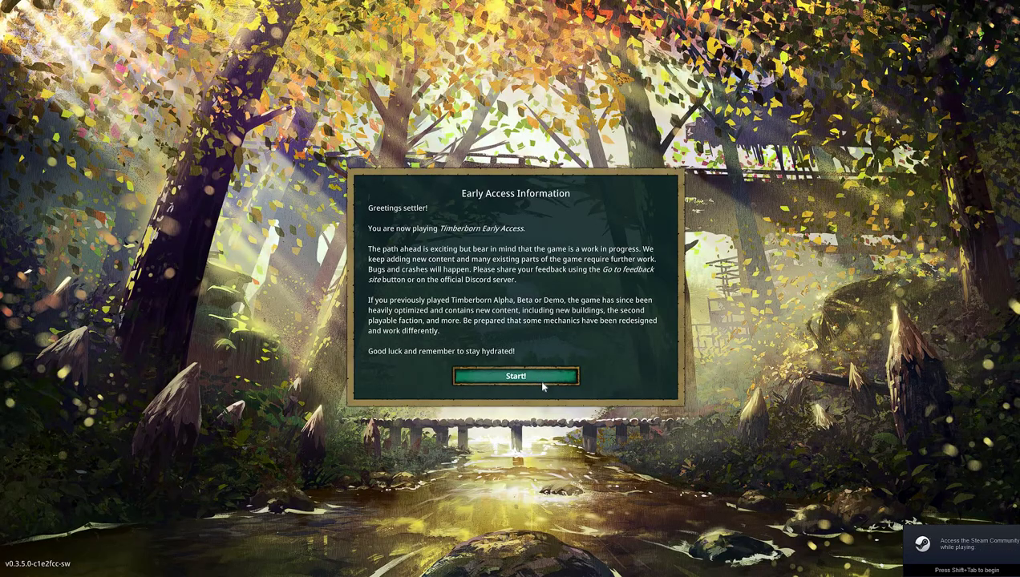
click(542, 384)
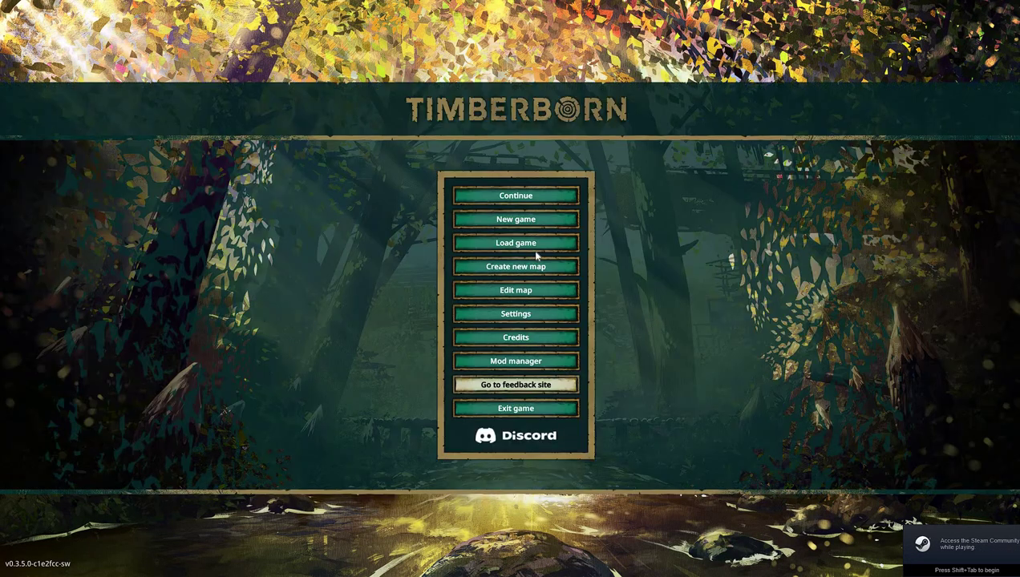
click(519, 365)
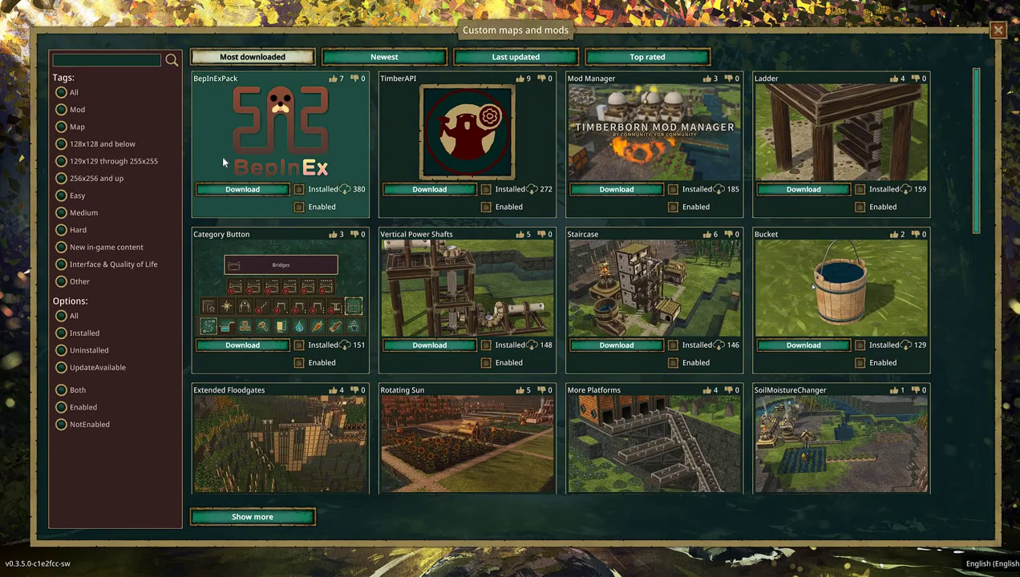
Step: Download the More Snacks! mod from the Newest listing and quit the game so the mod changes take effect
click(357, 61)
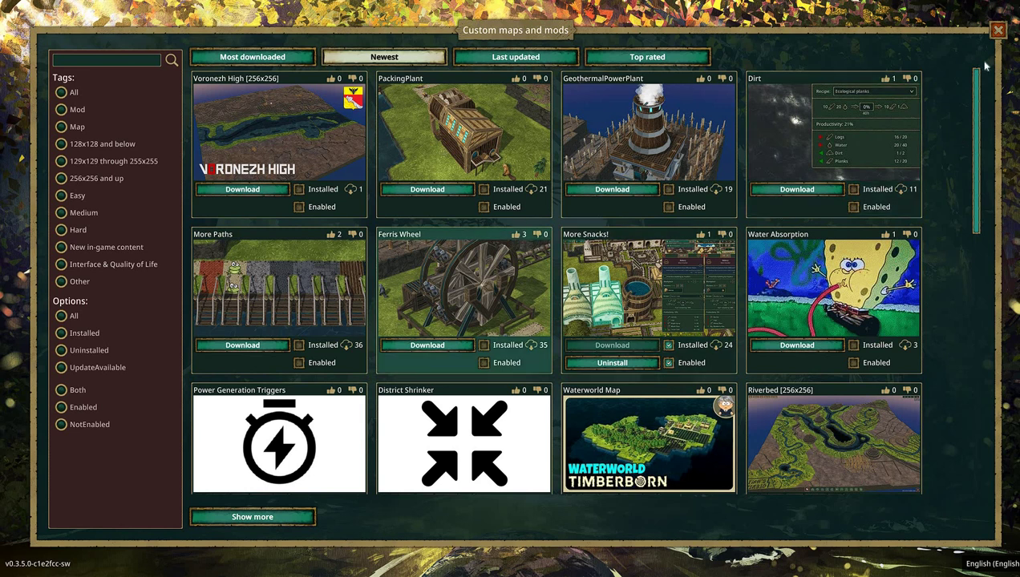
key(Escape)
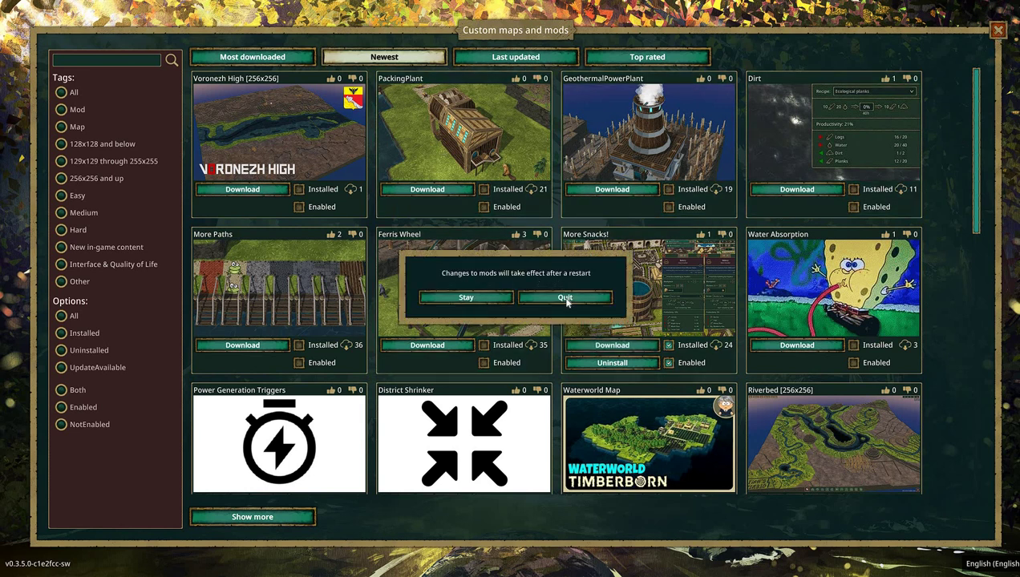
key(Return)
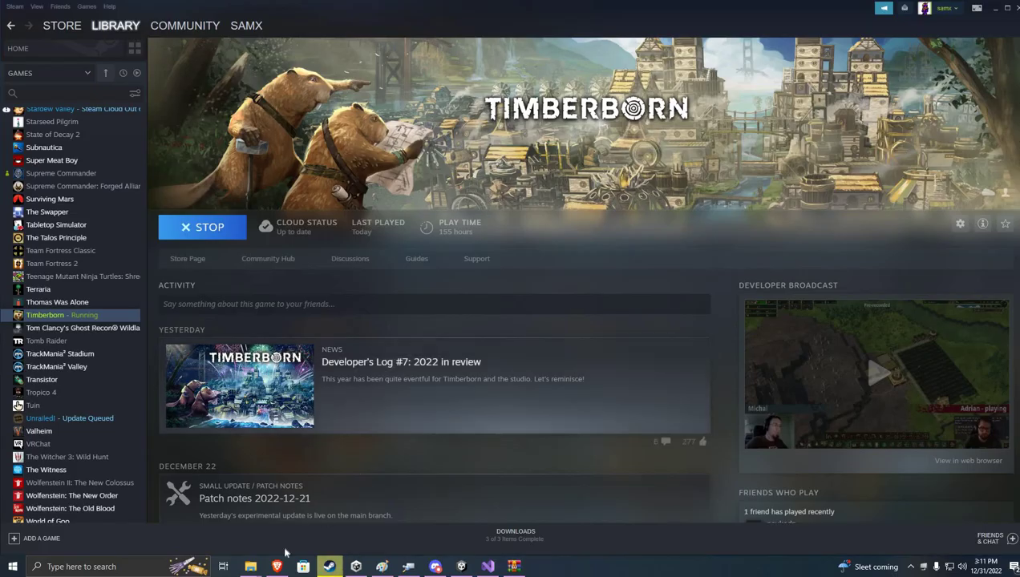
Step: Return to BepInEx's plugins folder and examine the bepinexpack, ModManager, more-snacks and timberapi folders
mouse_move(260, 571)
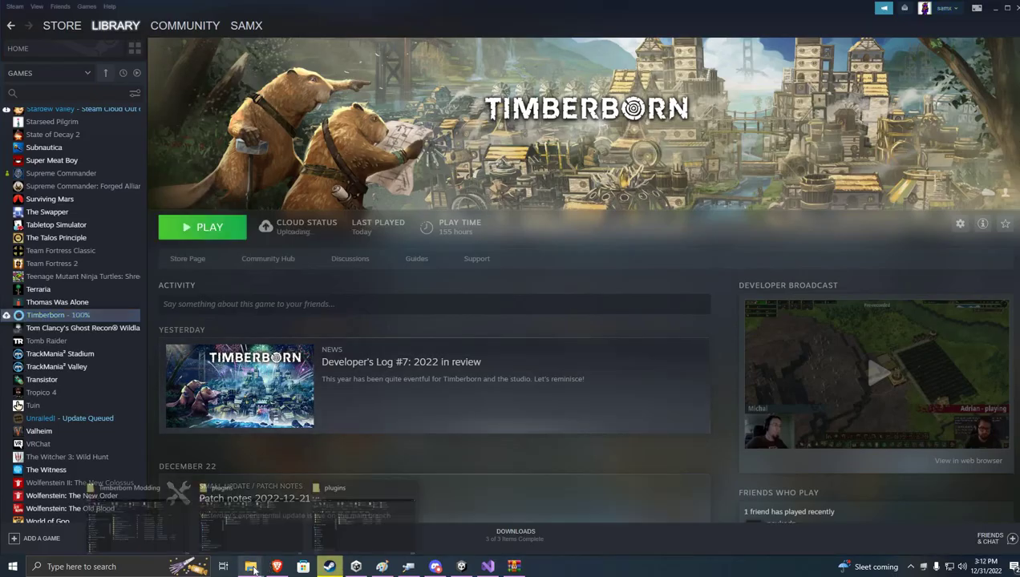
click(371, 539)
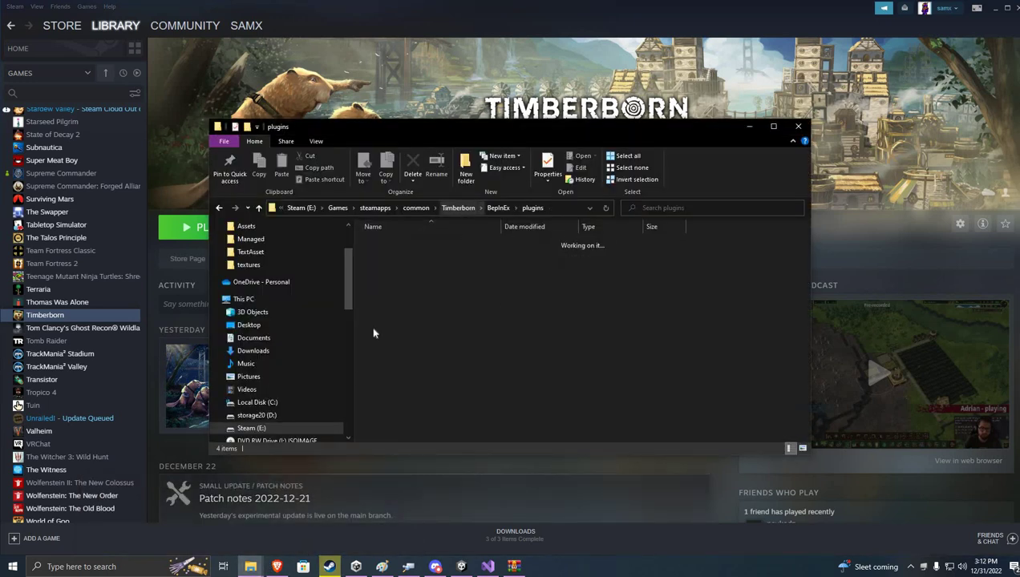
key(alt+Up)
key(alt+Up)
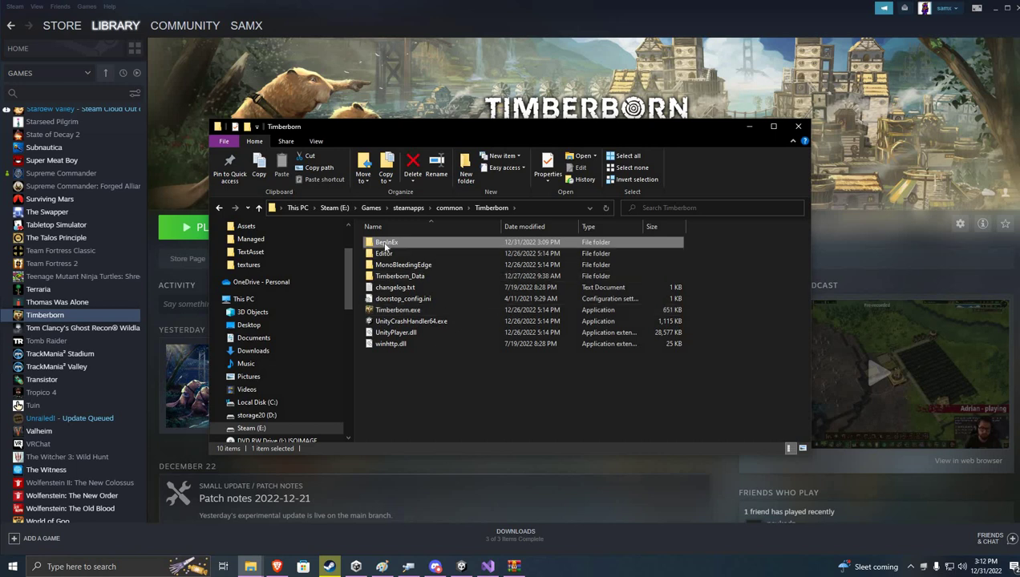
key(Return)
double_click(419, 287)
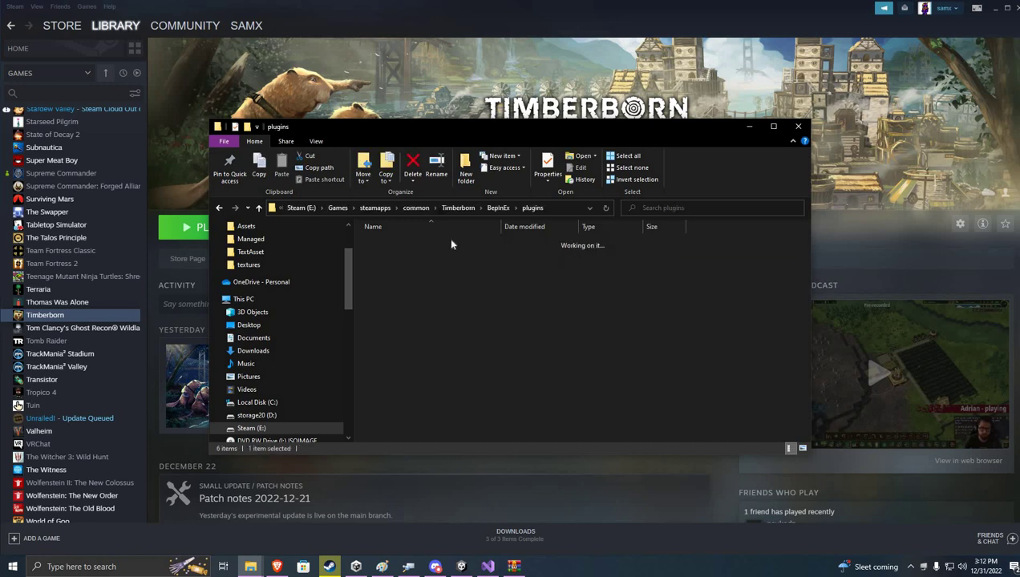
click(433, 243)
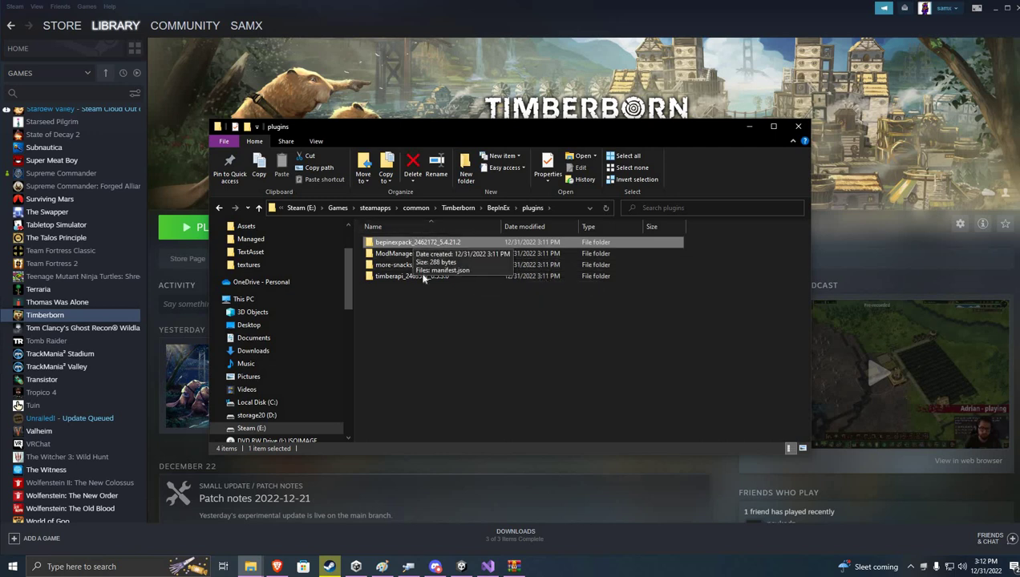
click(394, 255)
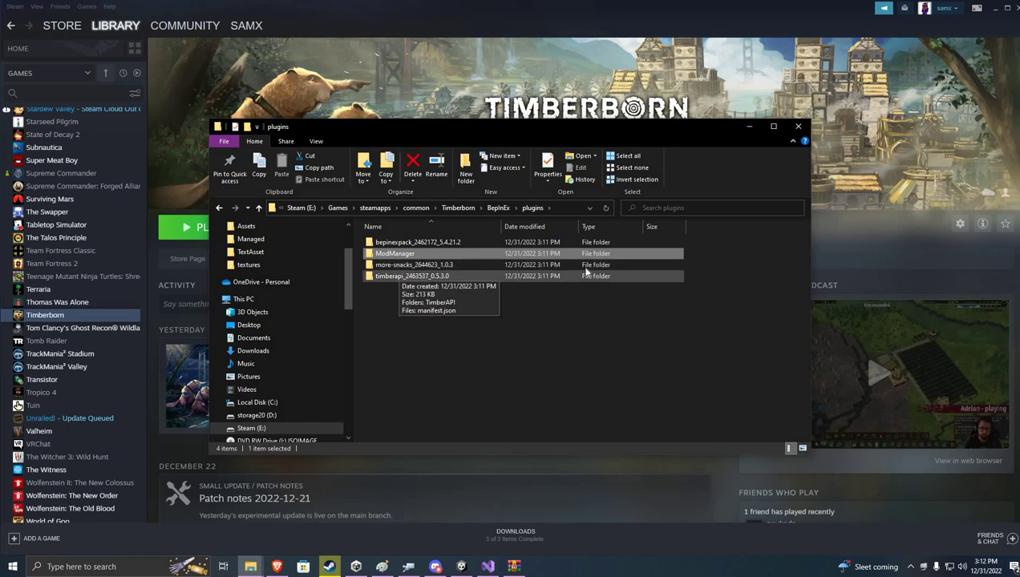
click(409, 276)
click(433, 266)
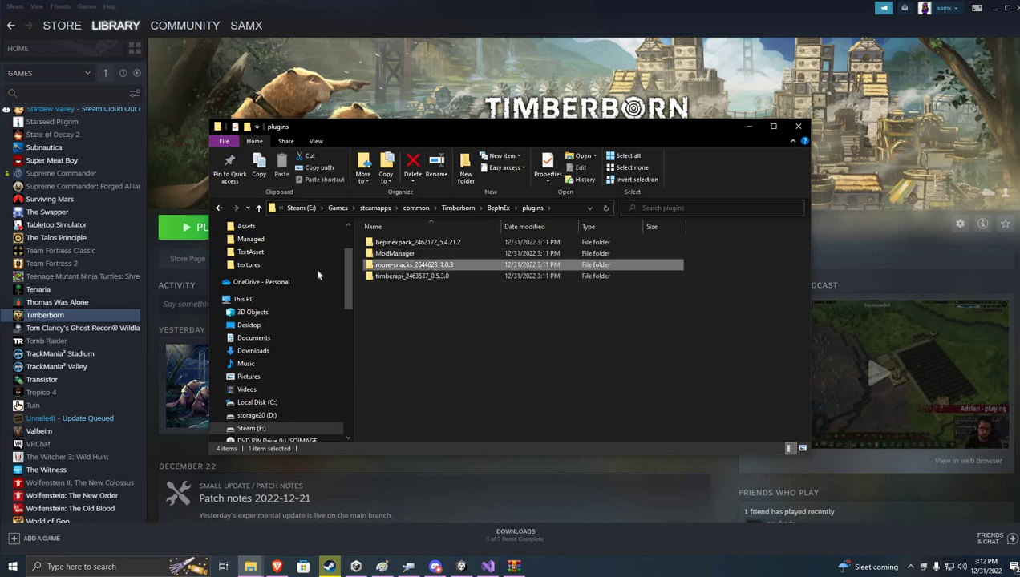
Step: Relaunch Timberborn from Steam, dismiss the Early Access Information, and check the More Snacks! entry in the Mod manager
click(166, 233)
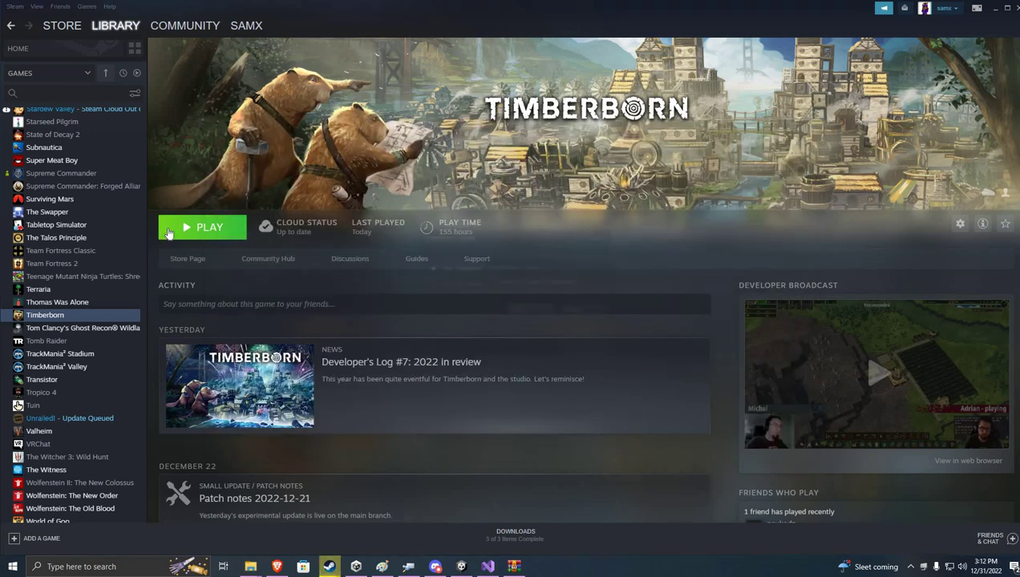
click(533, 314)
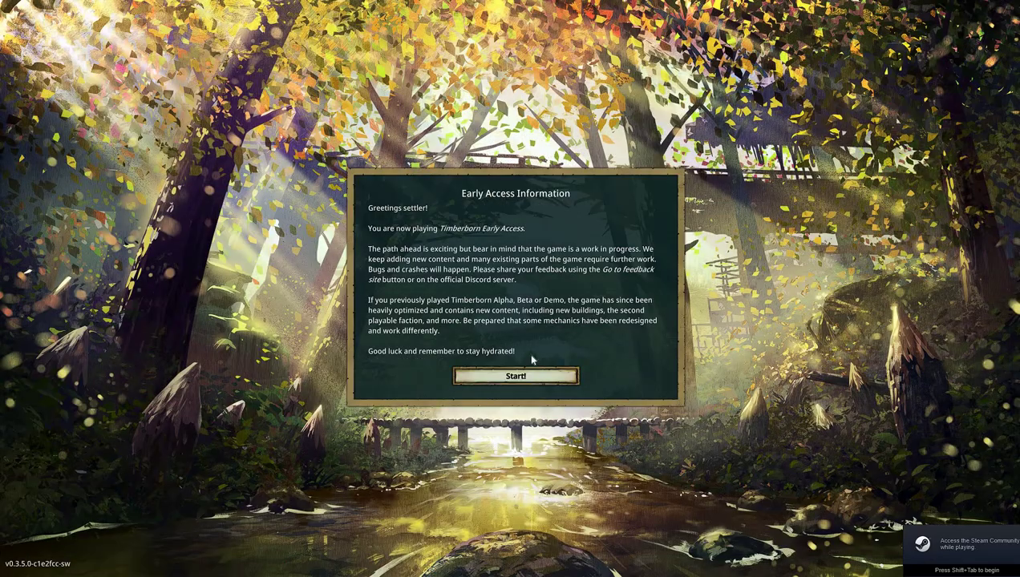
click(539, 376)
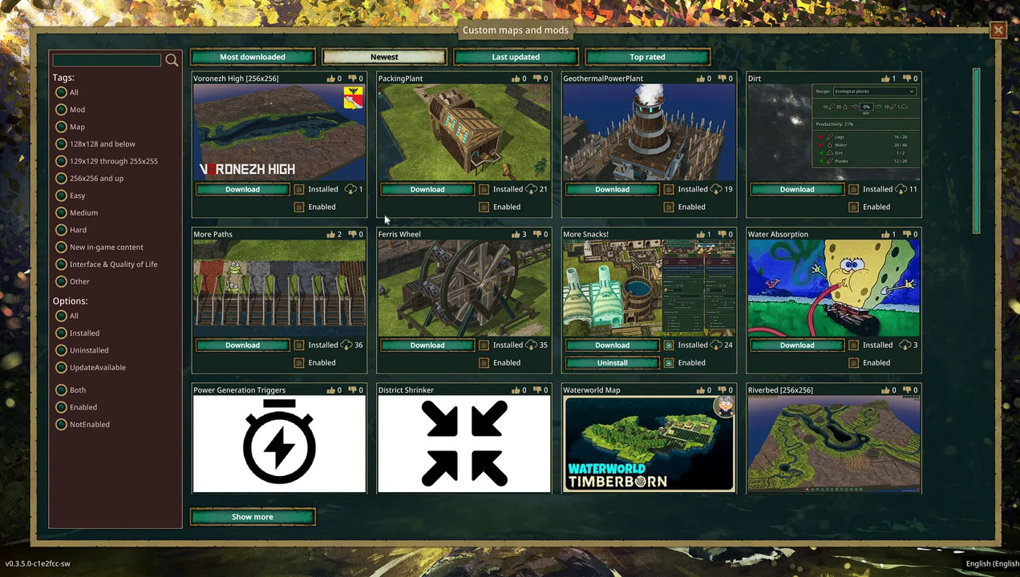
key(Escape)
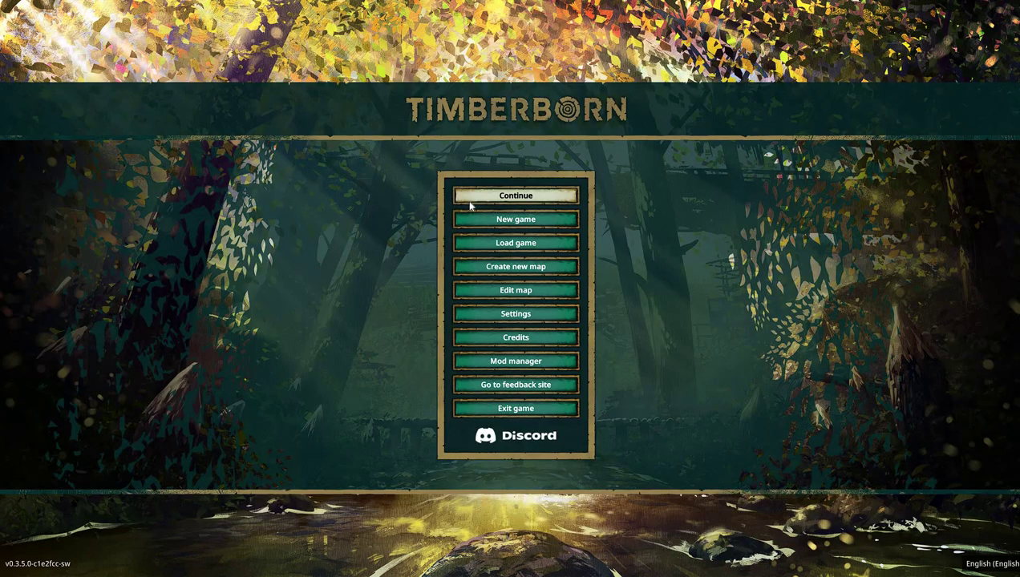
Step: Continue the most recent saved game and select the bakery directly beside the water tank
click(472, 201)
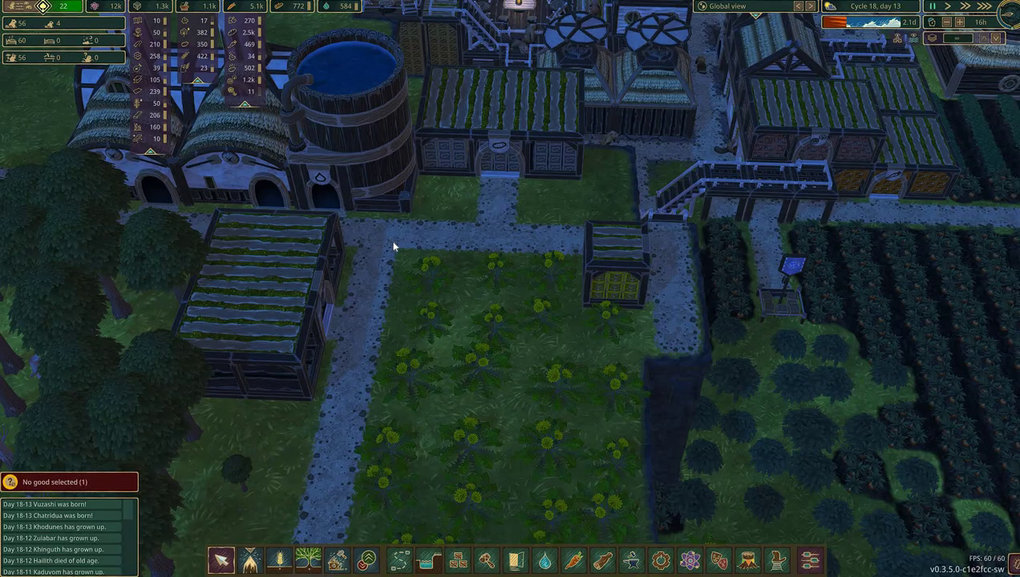
scroll(506, 263, down, 3)
key(a)
key(a)
key(s)
key(d)
key(w)
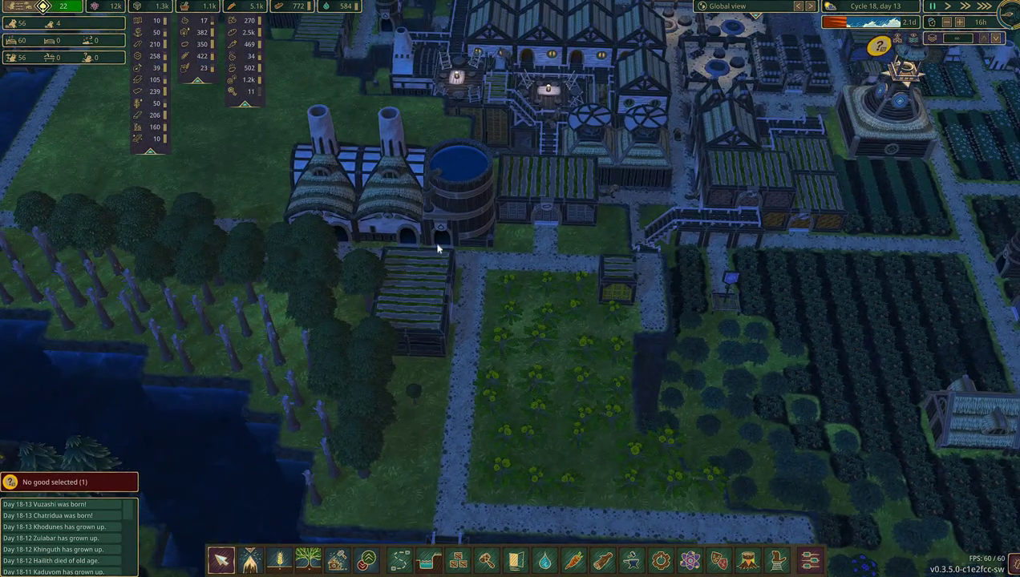
key(a)
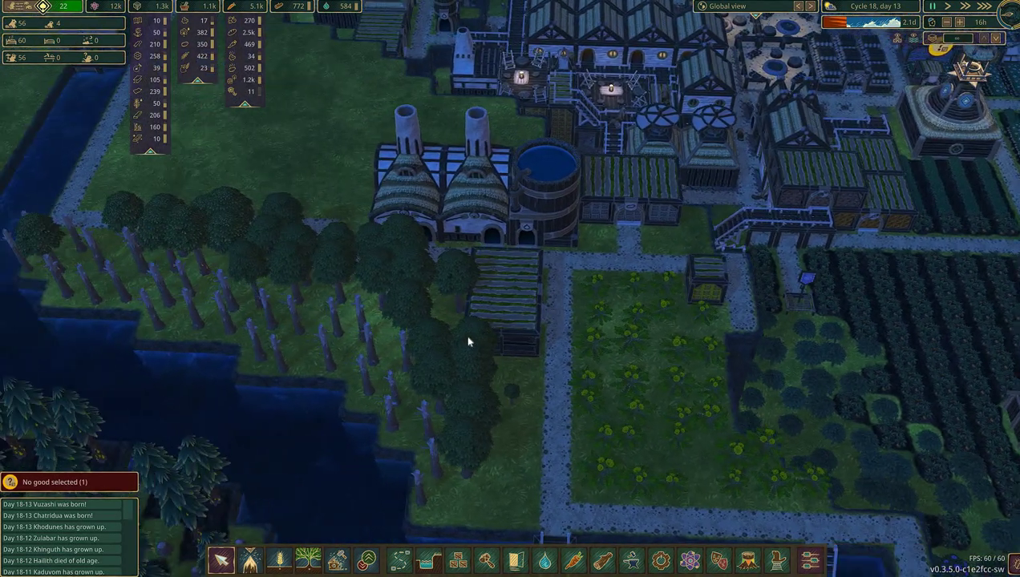
key(w)
click(410, 296)
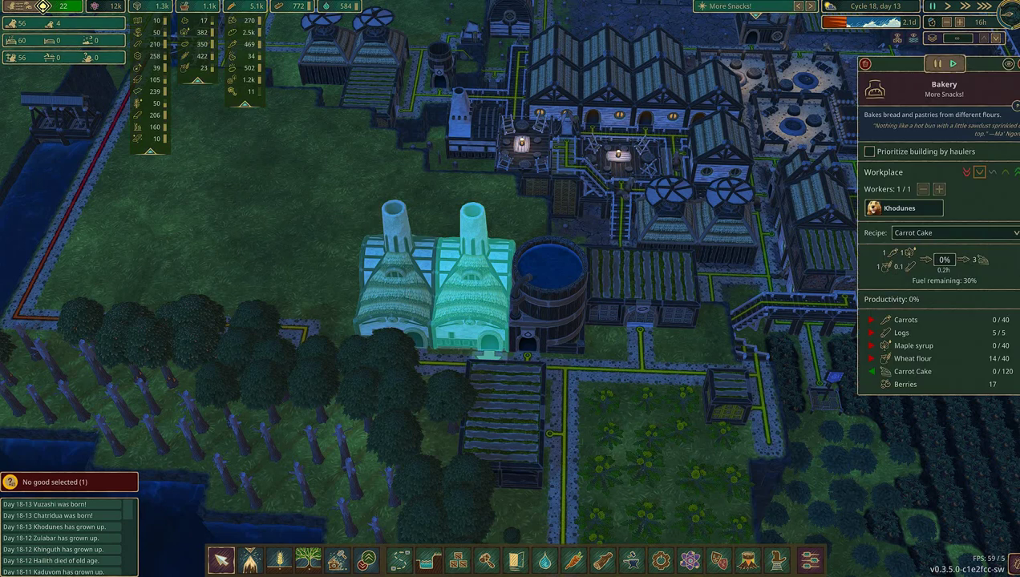
Step: Examine the recipe choices of both adjacent bakeries, choosing Blueberry Pie for the one farther from the water tank
click(929, 233)
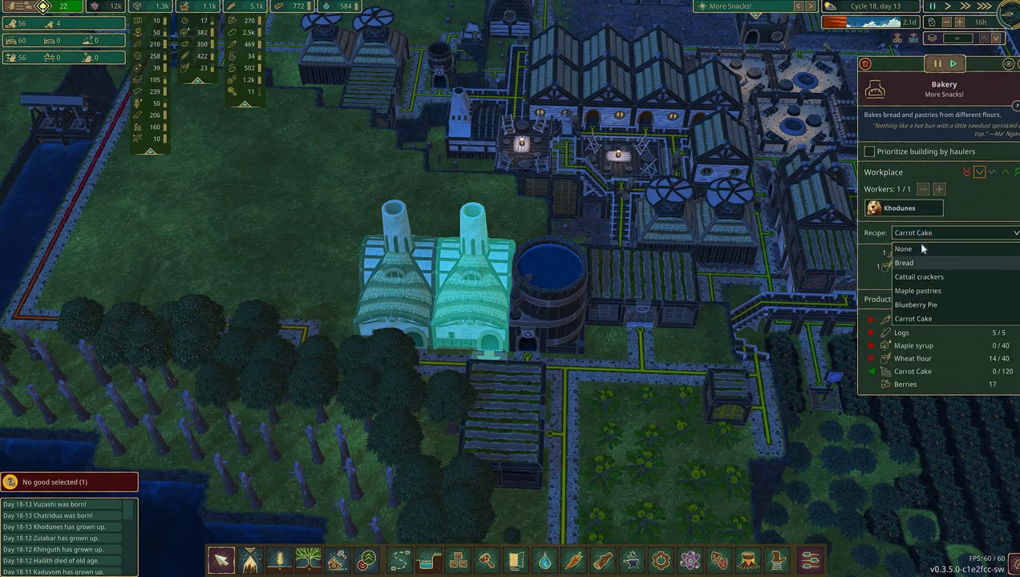
click(875, 341)
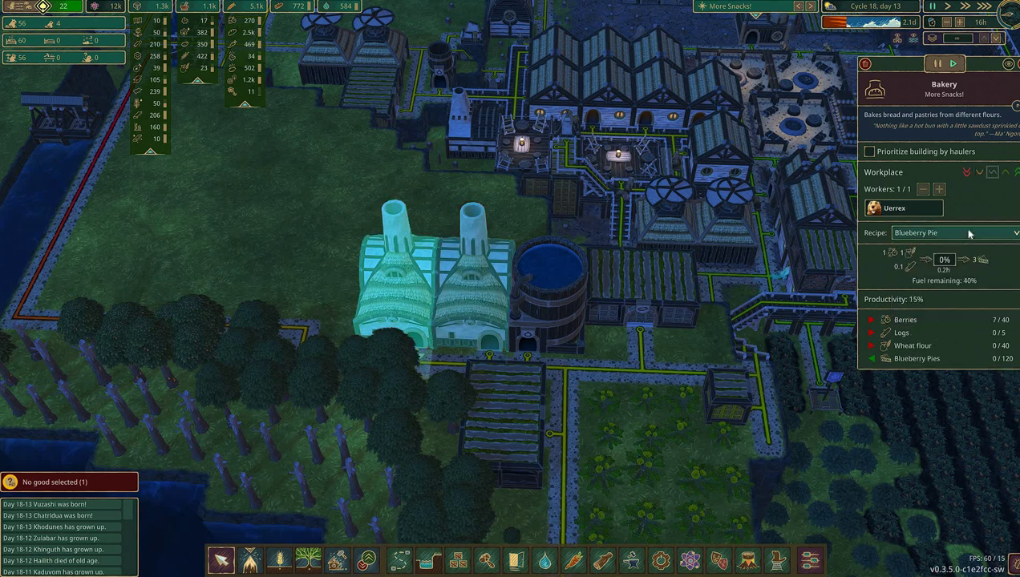
click(969, 235)
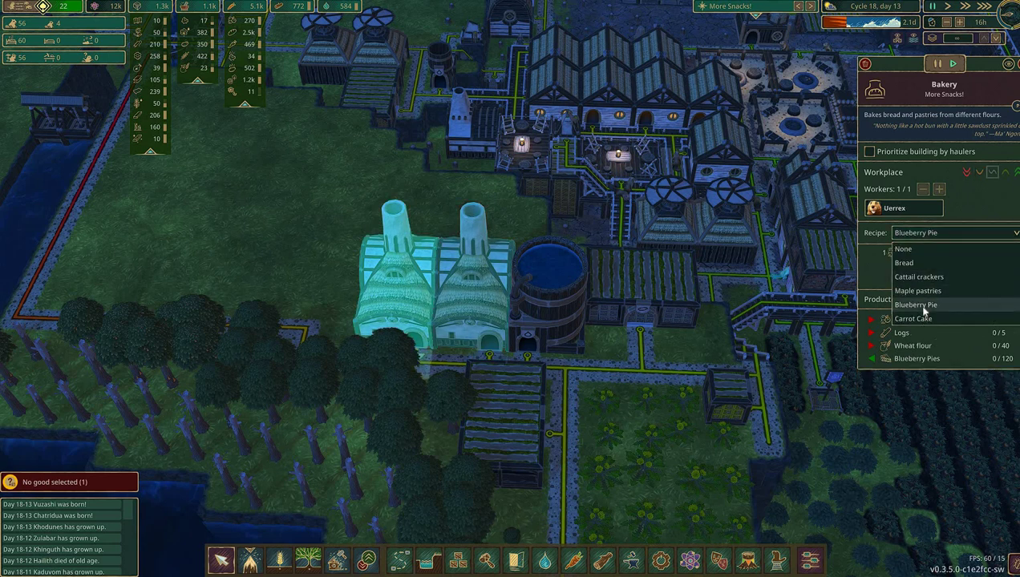
click(922, 308)
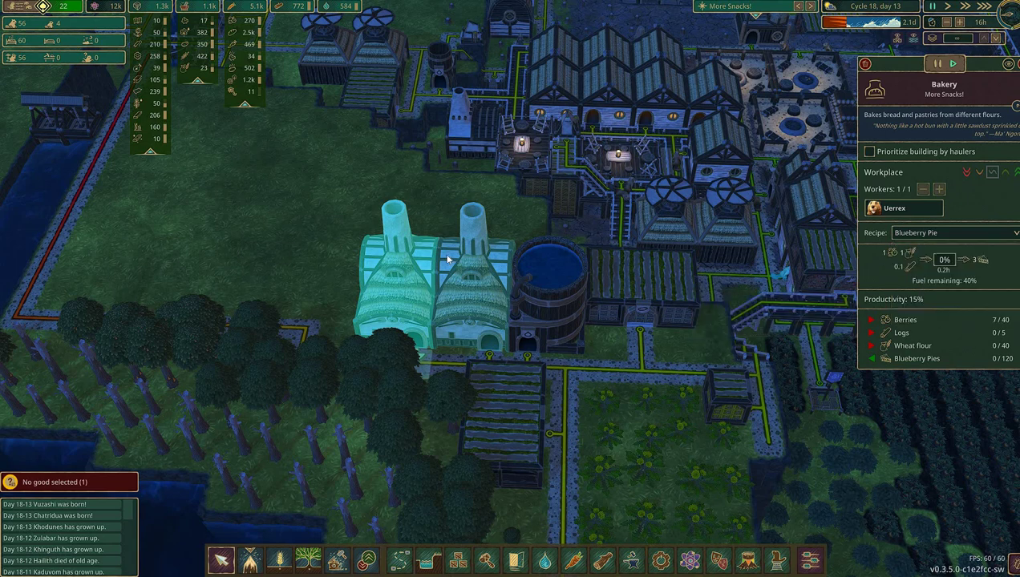
Step: Set the unassigned small warehouse behind the star-topped monument to store Blueberry Pies
key(d)
key(q)
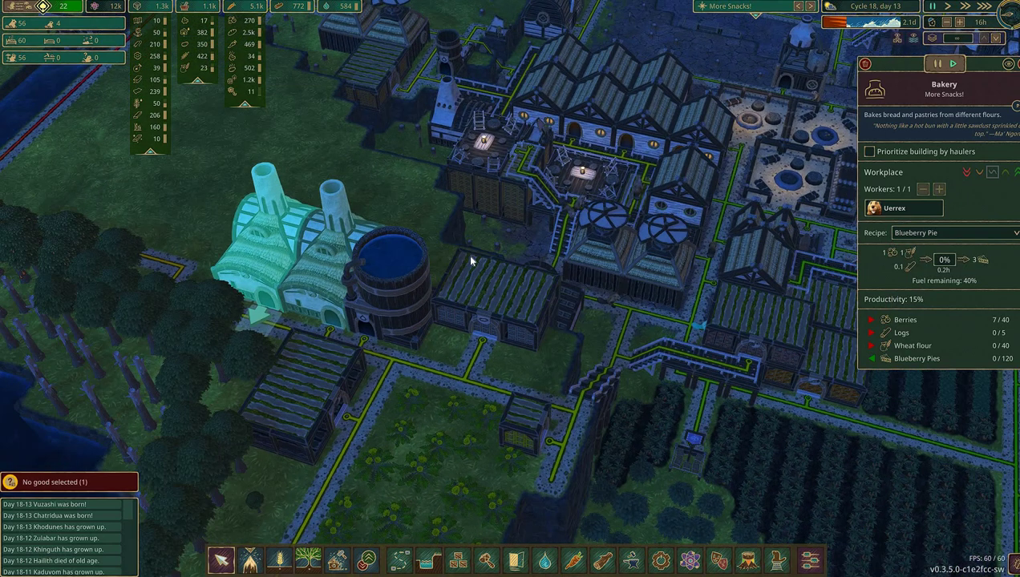
key(w)
key(d)
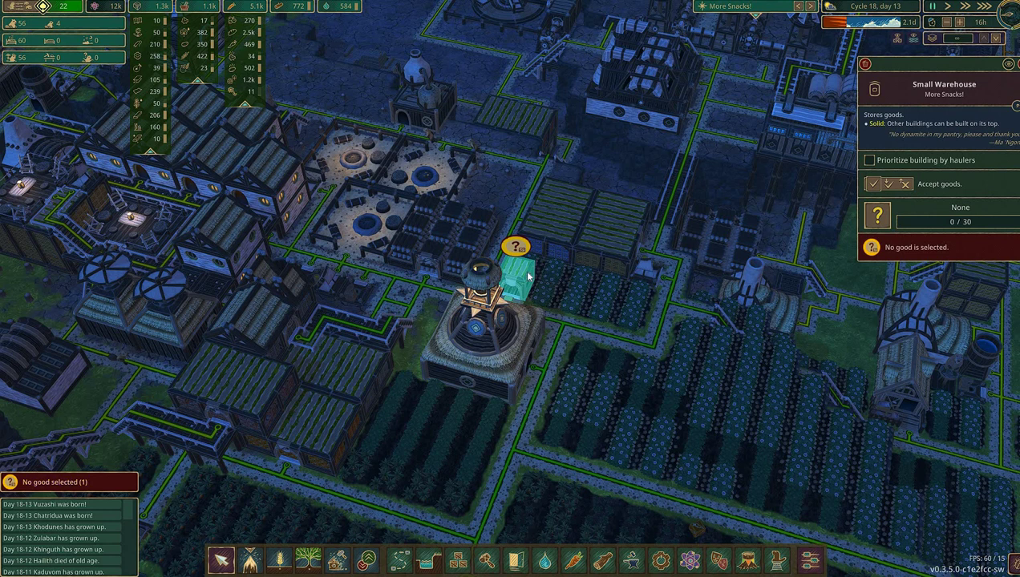
right_click(518, 275)
click(518, 274)
right_click(517, 275)
click(517, 275)
click(887, 219)
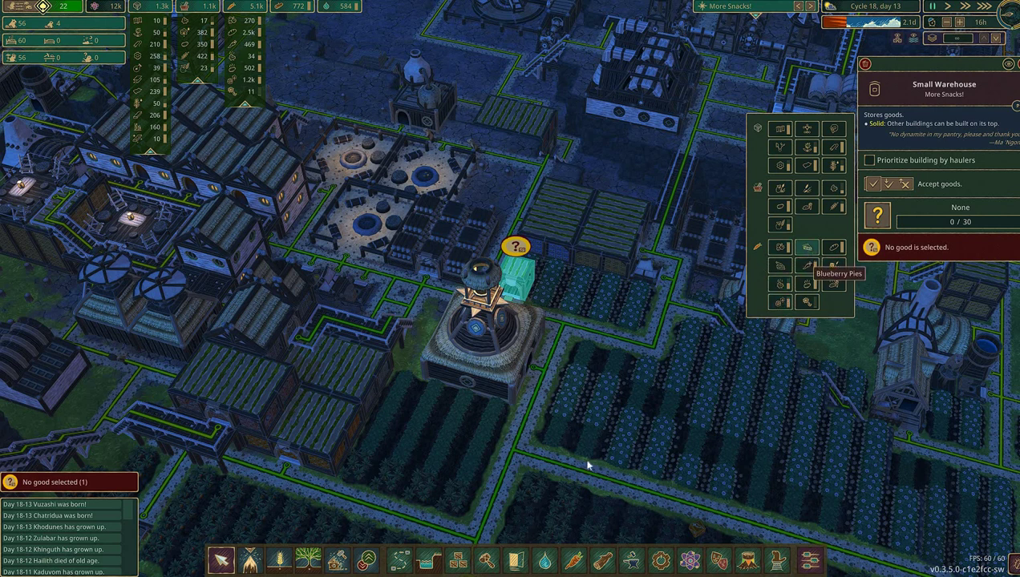
click(805, 251)
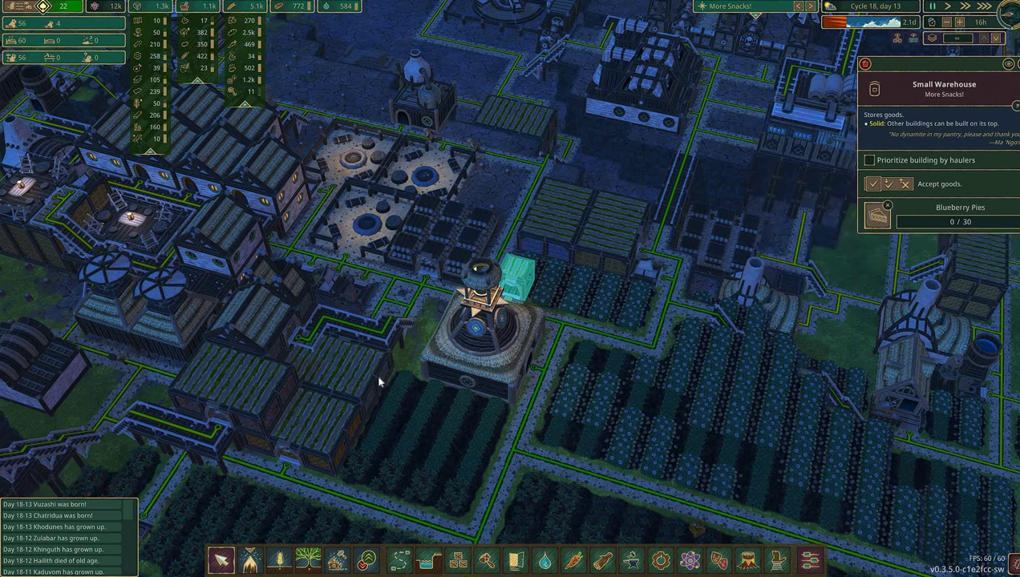